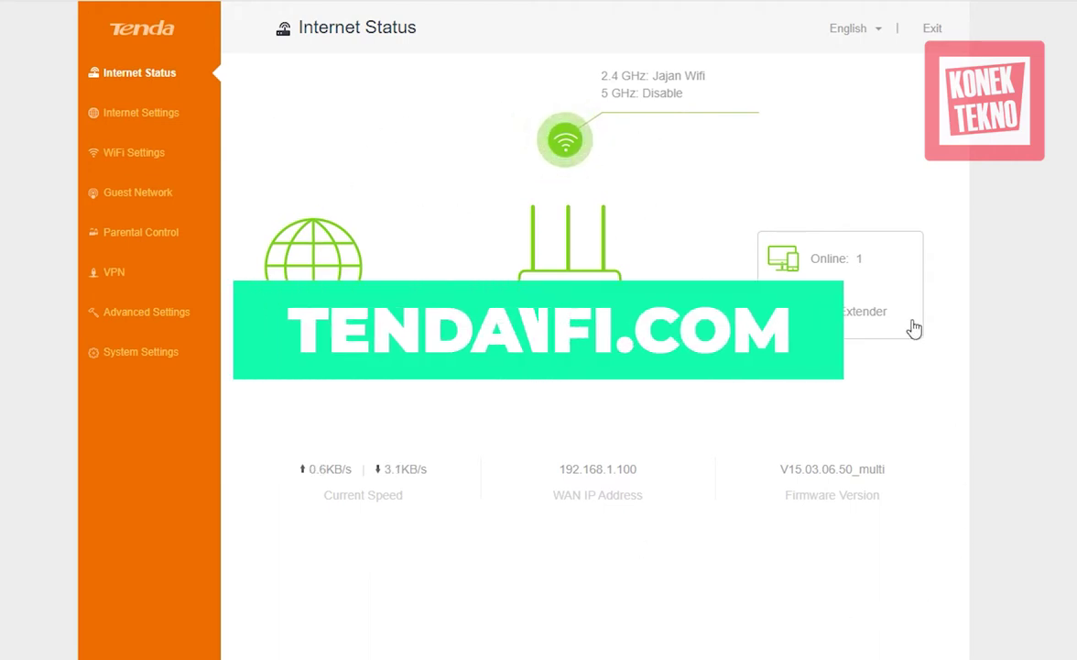
# - View the list of attached devices, and examine the available connection types in the internet settings
pyautogui.click(861, 261)
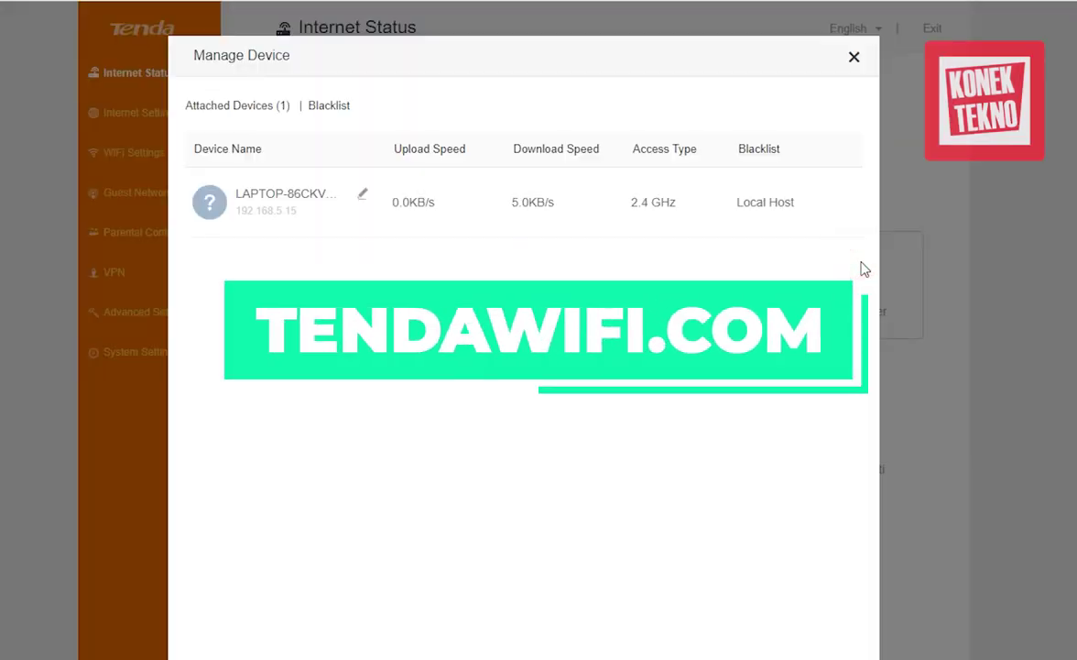
pyautogui.click(853, 60)
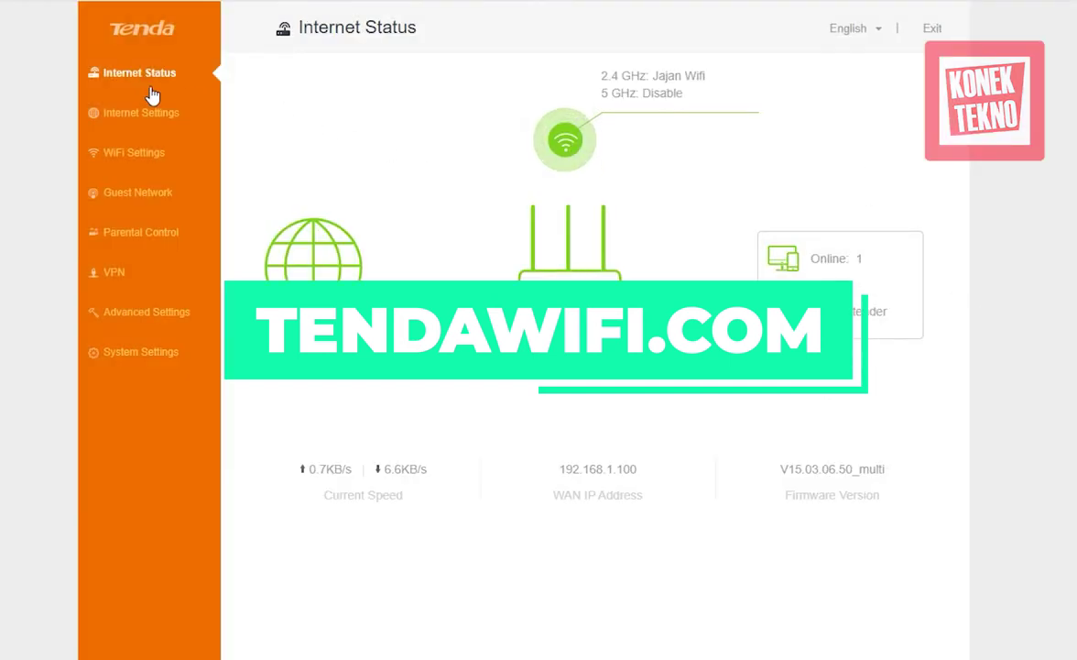
pyautogui.click(121, 116)
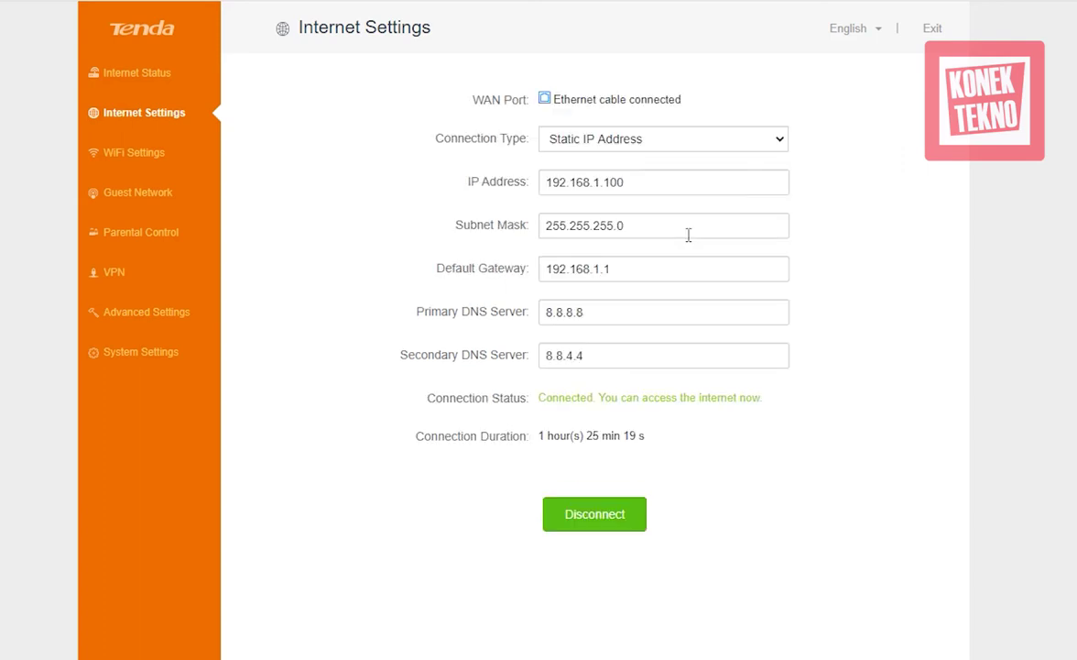
pyautogui.click(674, 145)
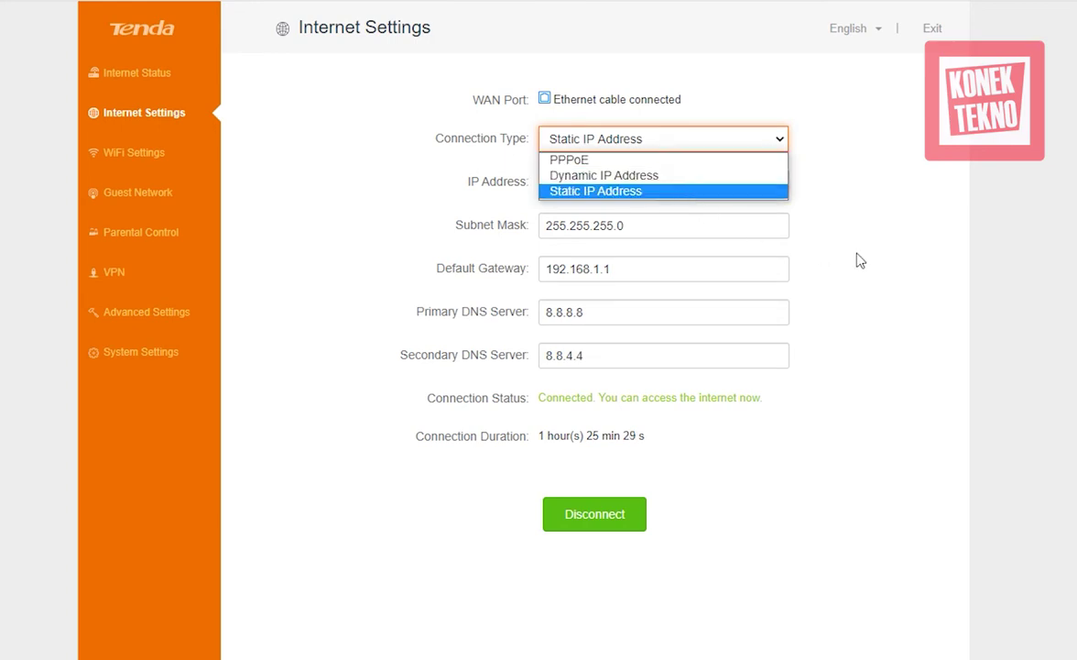
pyautogui.click(788, 234)
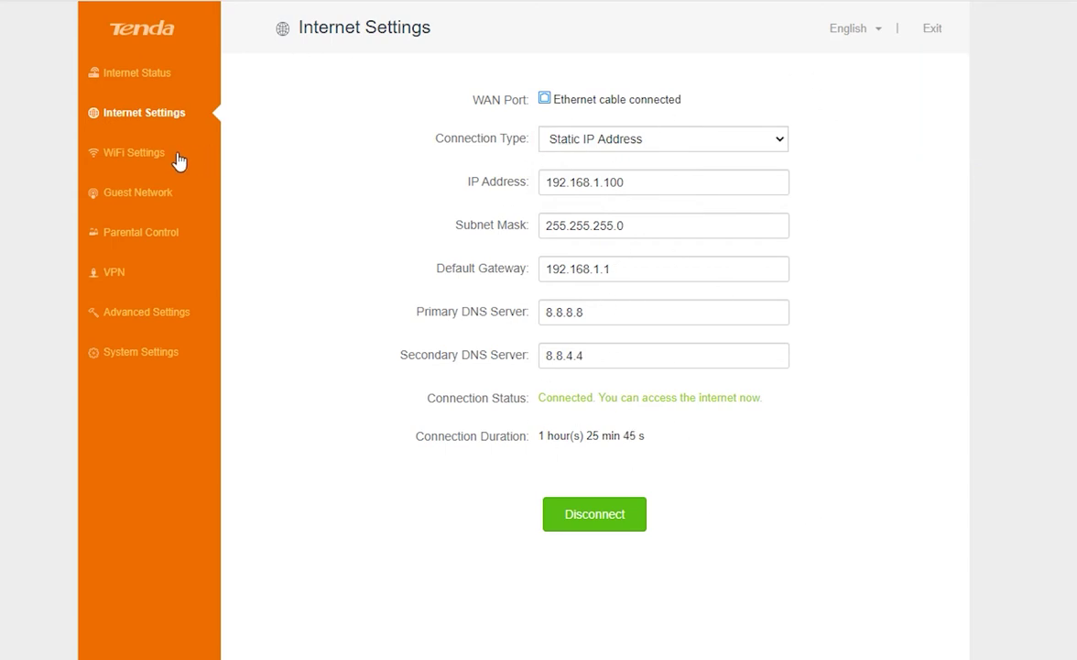
# - View the WiFi name, encryption mode and password settings, and close them without changes
pyautogui.click(147, 161)
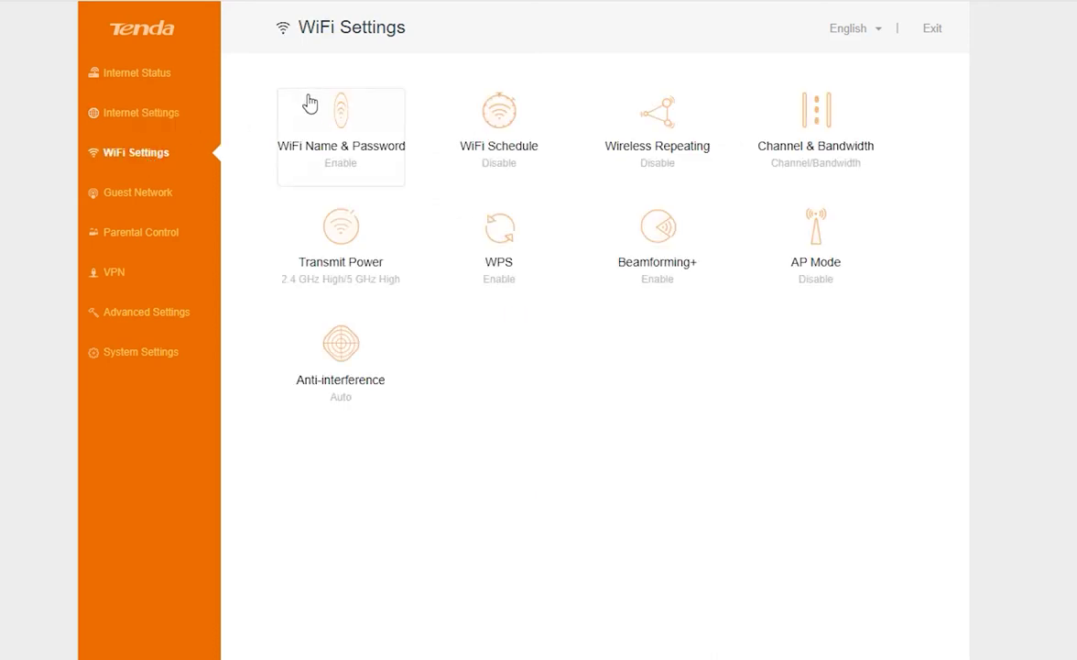
pyautogui.click(374, 155)
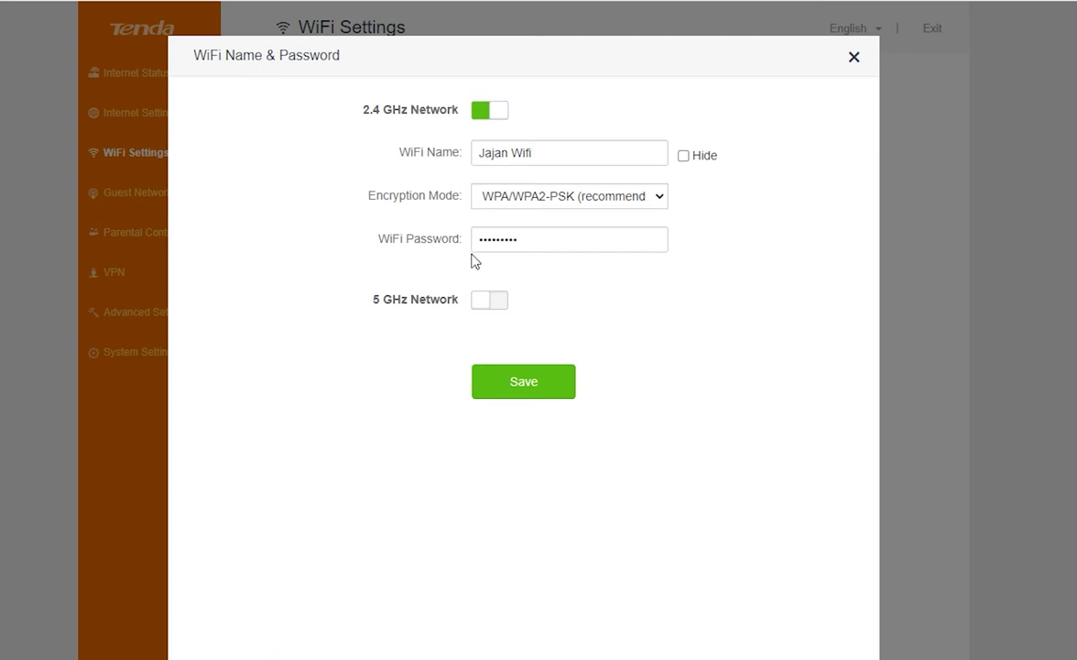
pyautogui.click(851, 57)
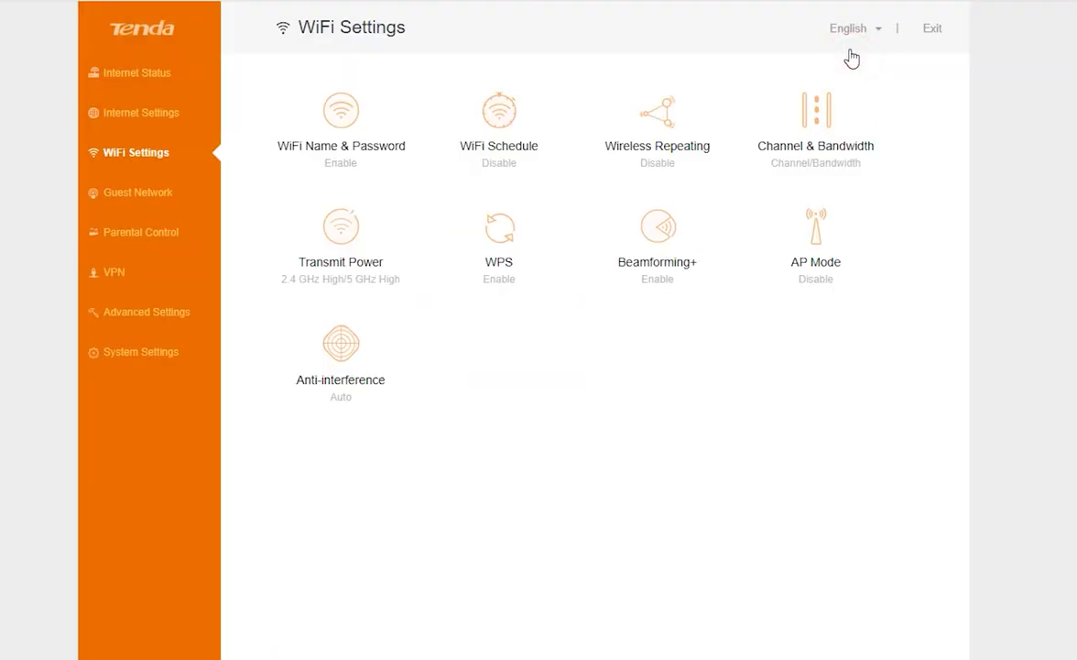
# - Turn on the WiFi schedule to examine its turn-off time and day options, and close it without saving
pyautogui.click(507, 125)
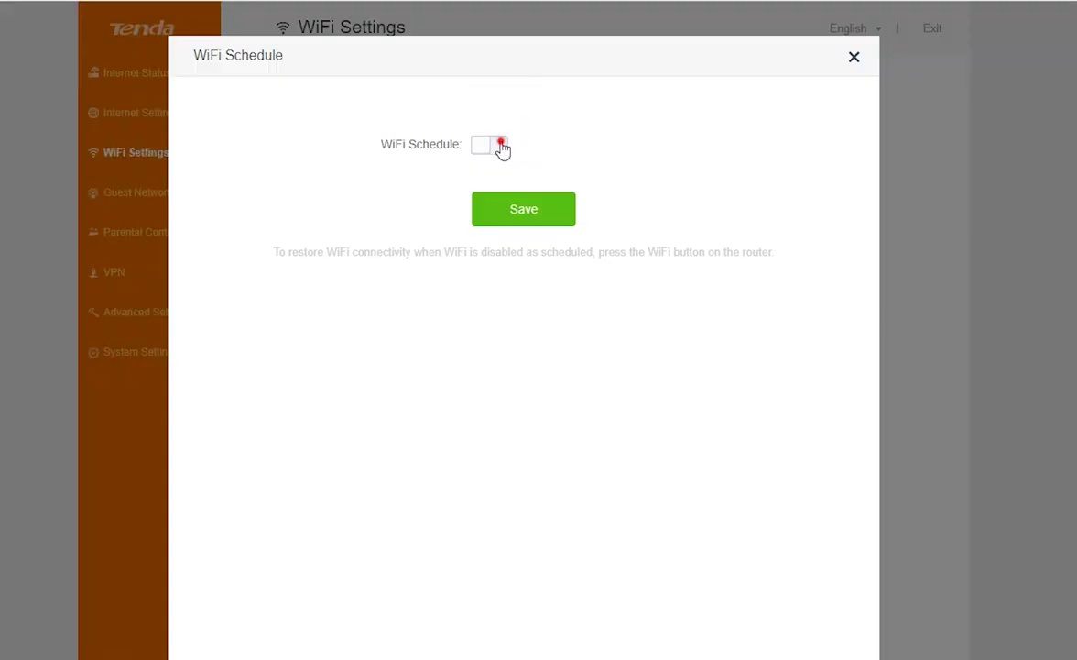
pyautogui.click(495, 146)
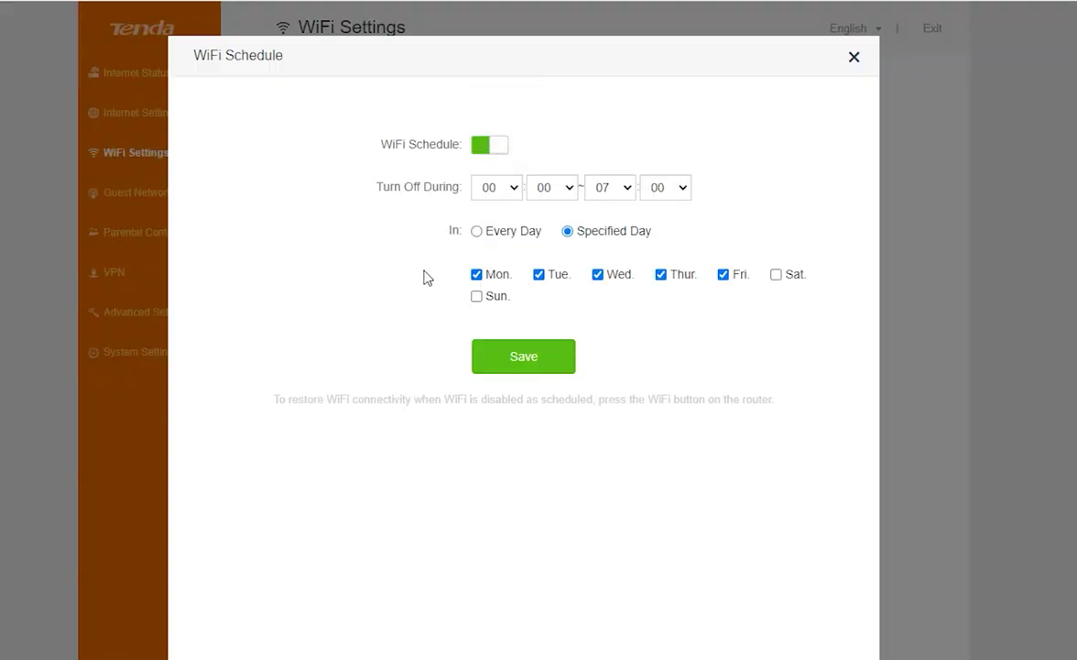
pyautogui.click(496, 189)
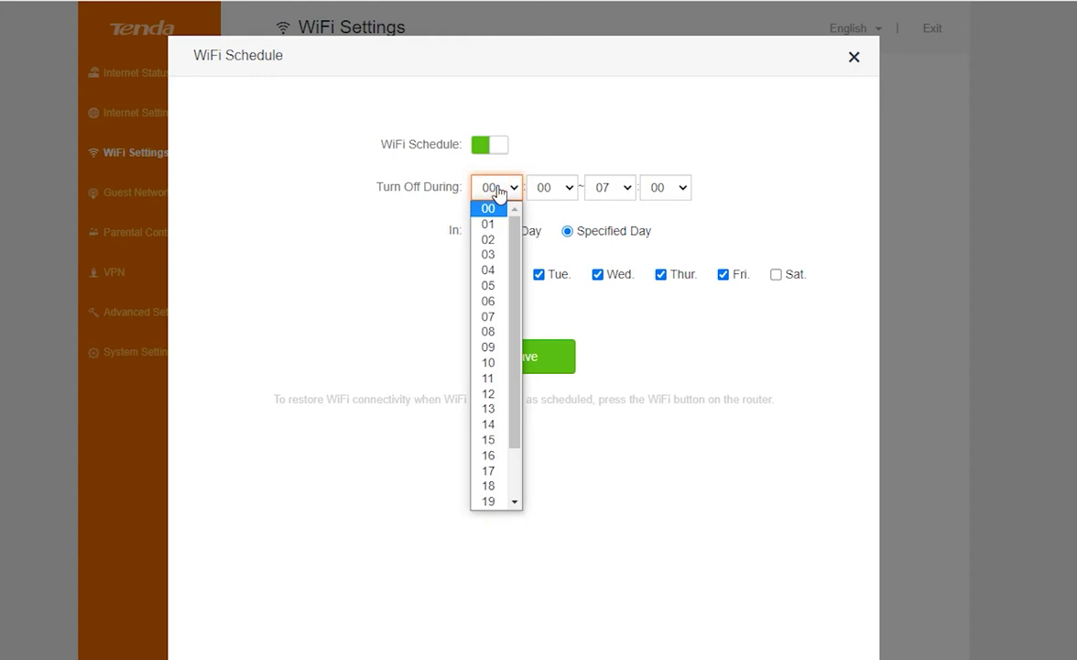
pyautogui.click(552, 232)
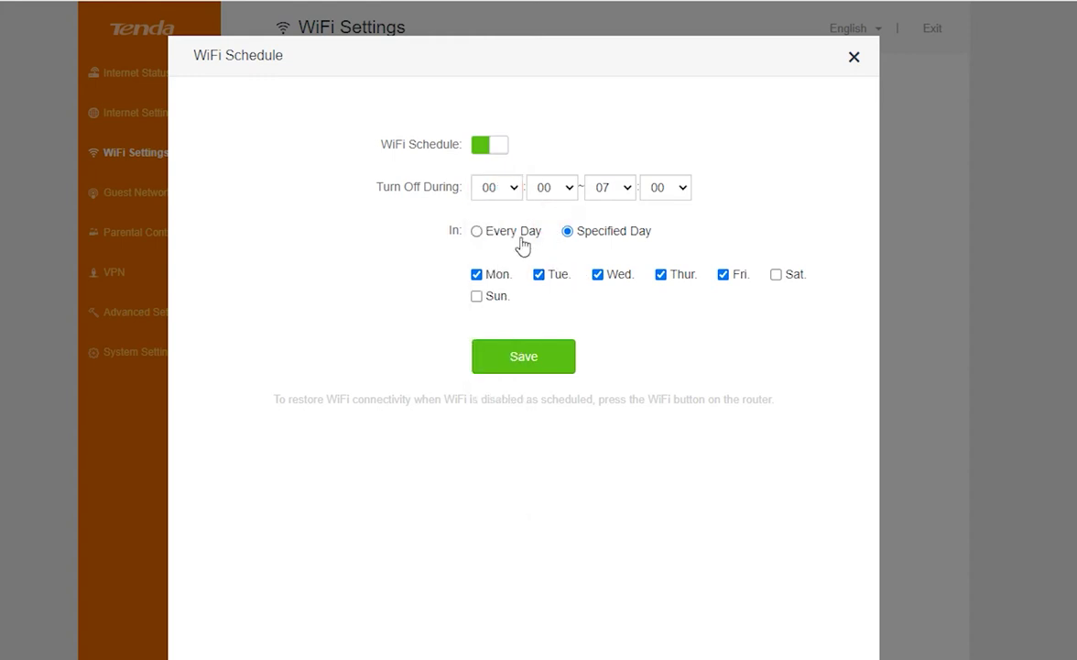
pyautogui.click(851, 55)
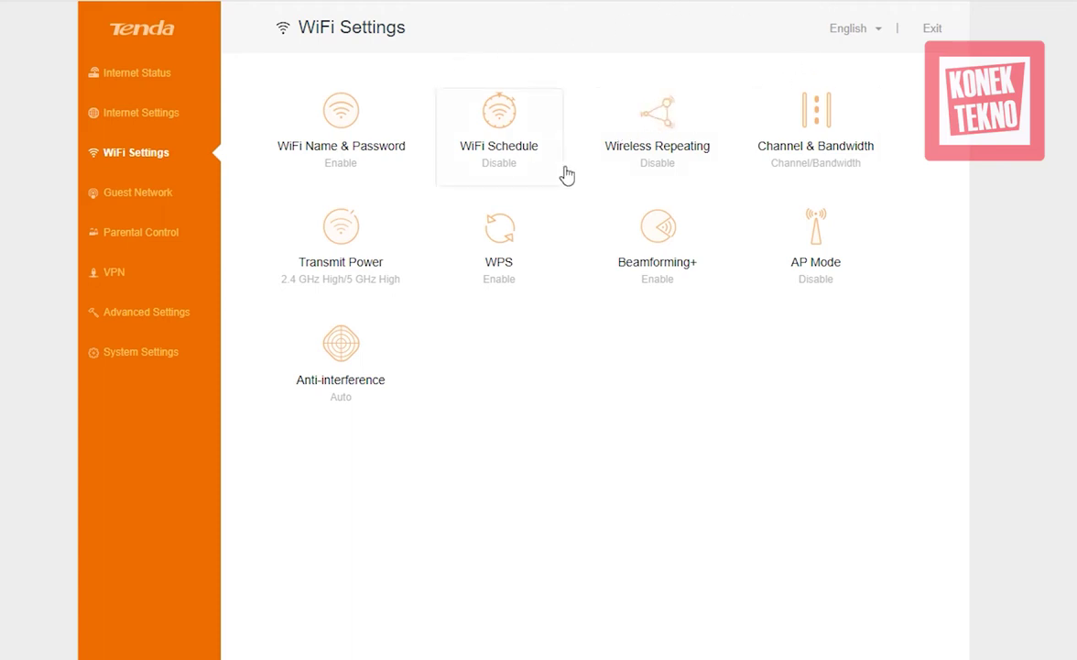
# - Examine the 2.4 GHz WiFi channel choices and the transmit power options for both bands, leaving both unsaved
pyautogui.click(804, 111)
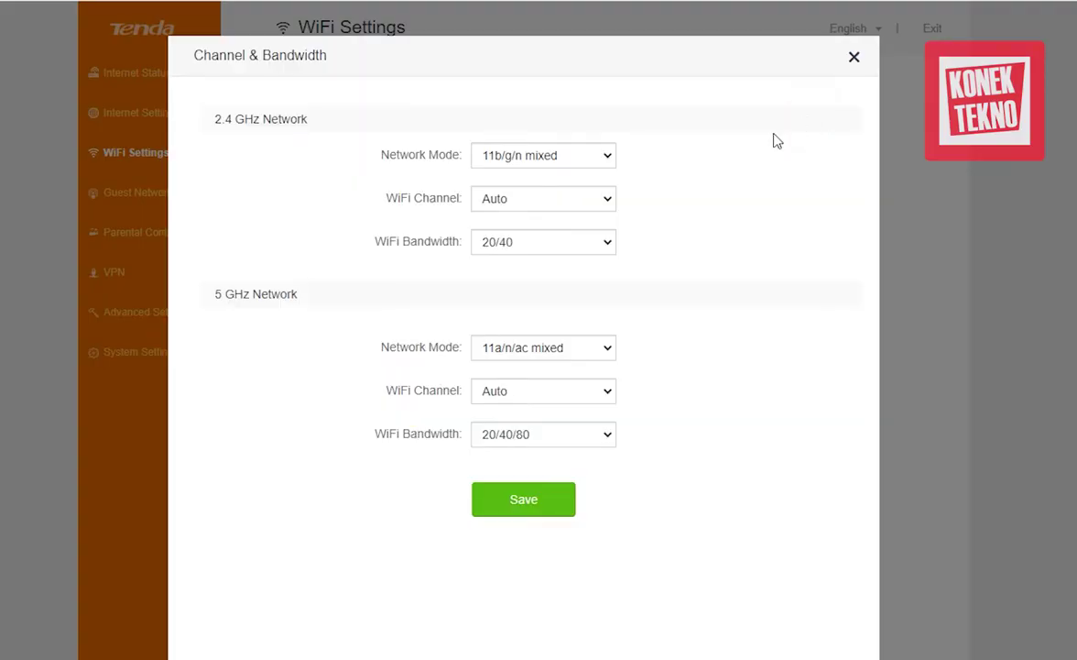
pyautogui.click(591, 211)
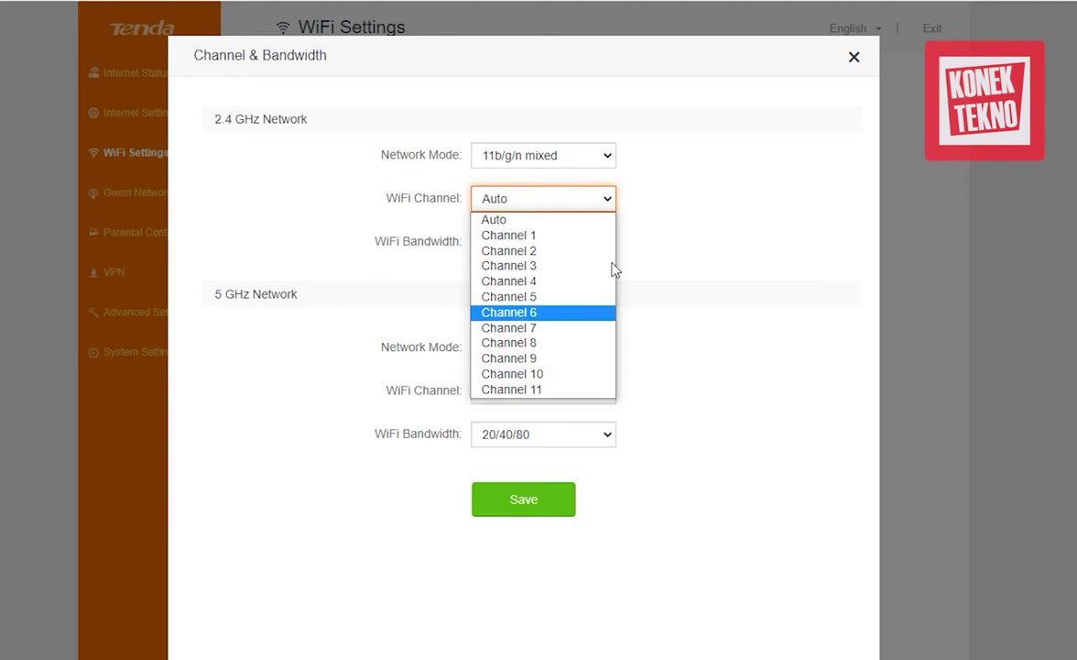
pyautogui.click(853, 53)
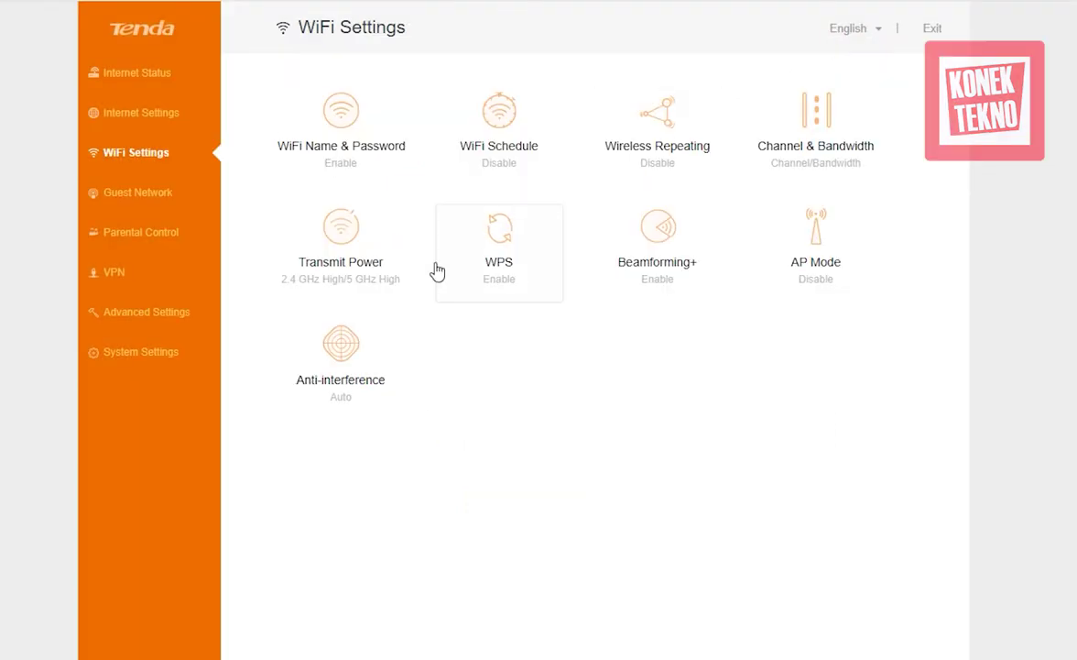
pyautogui.click(348, 291)
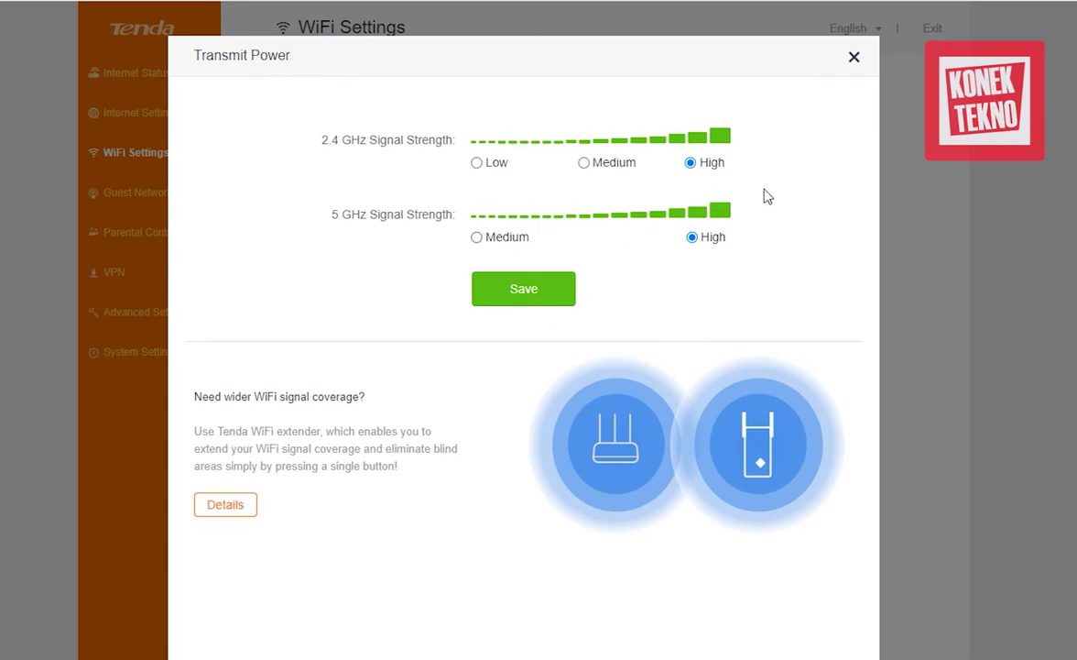
pyautogui.click(853, 56)
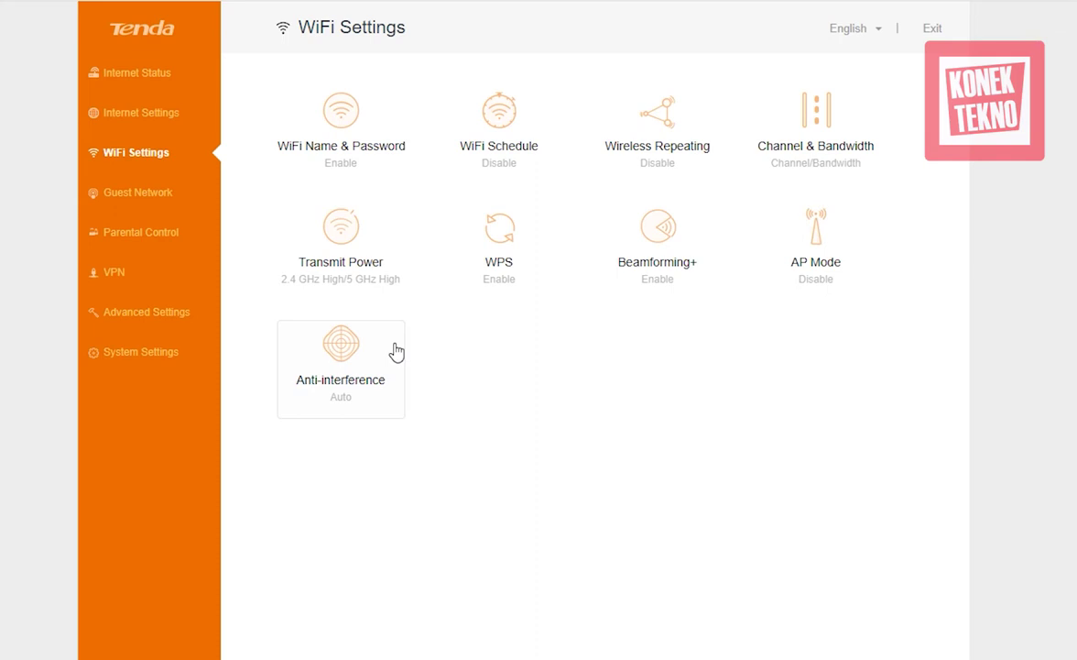
# - Examine the guest network settings, including the validity options and the shared bandwidth for guests
pyautogui.click(176, 200)
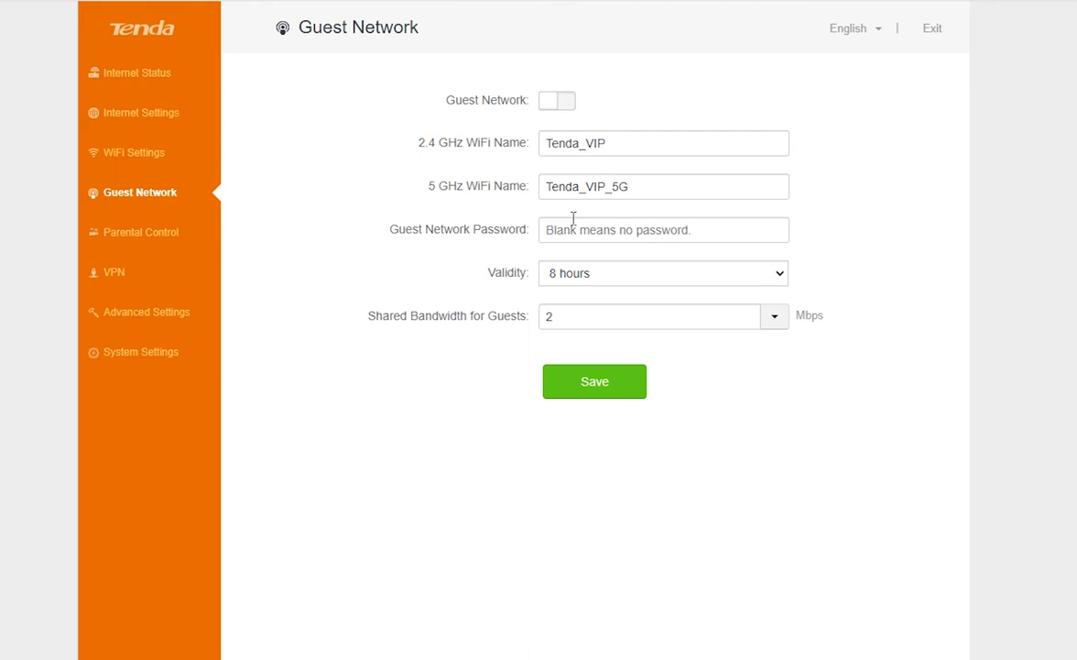
pyautogui.click(584, 276)
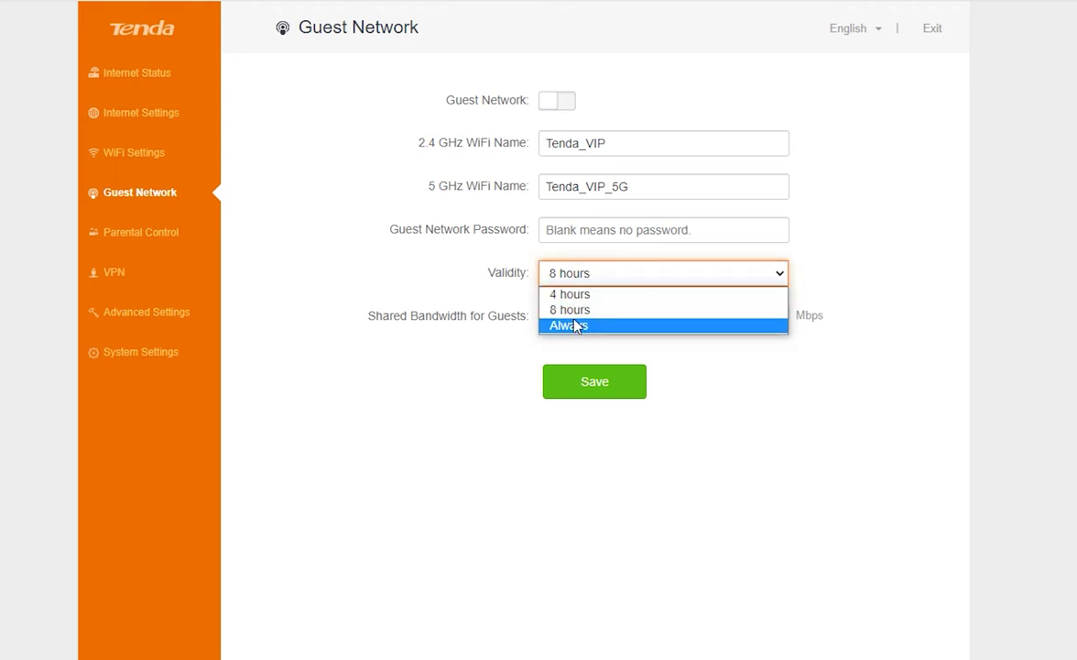
pyautogui.click(585, 315)
pyautogui.doubleClick(586, 317)
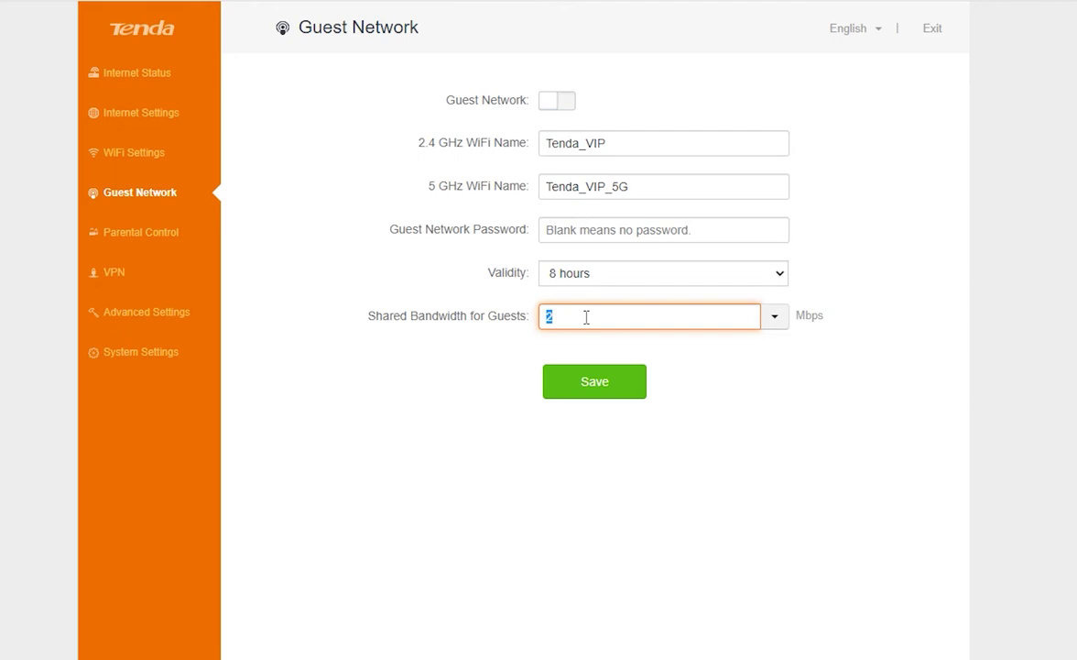
pyautogui.click(446, 389)
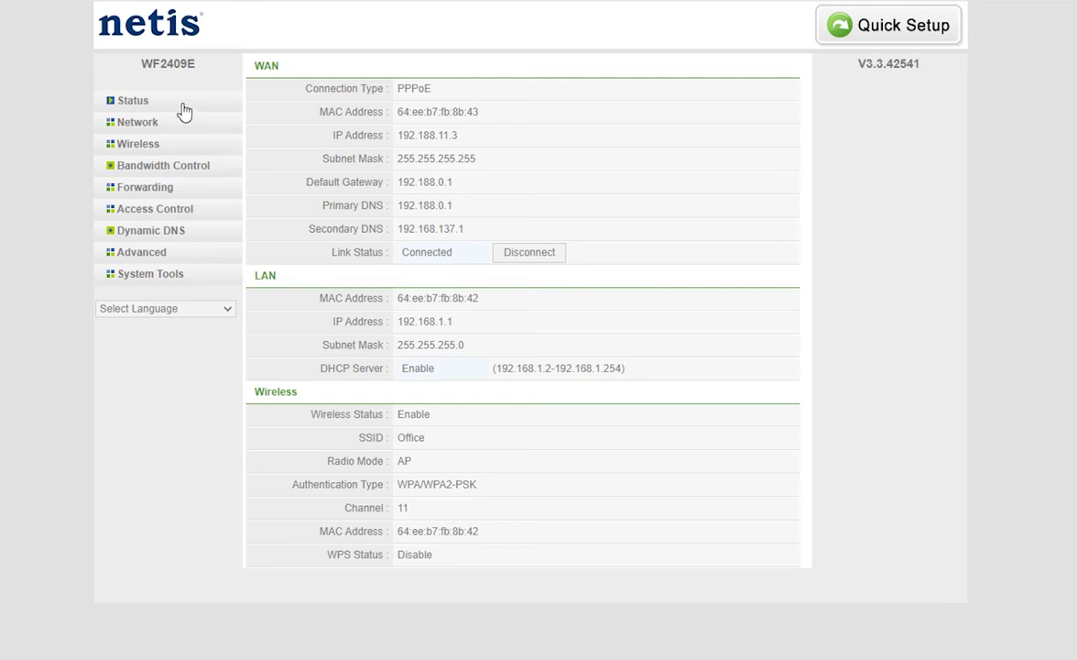
# - In the Netis router's WAN settings, try the Wireless WAN type and scan for nearby access points
pyautogui.click(137, 122)
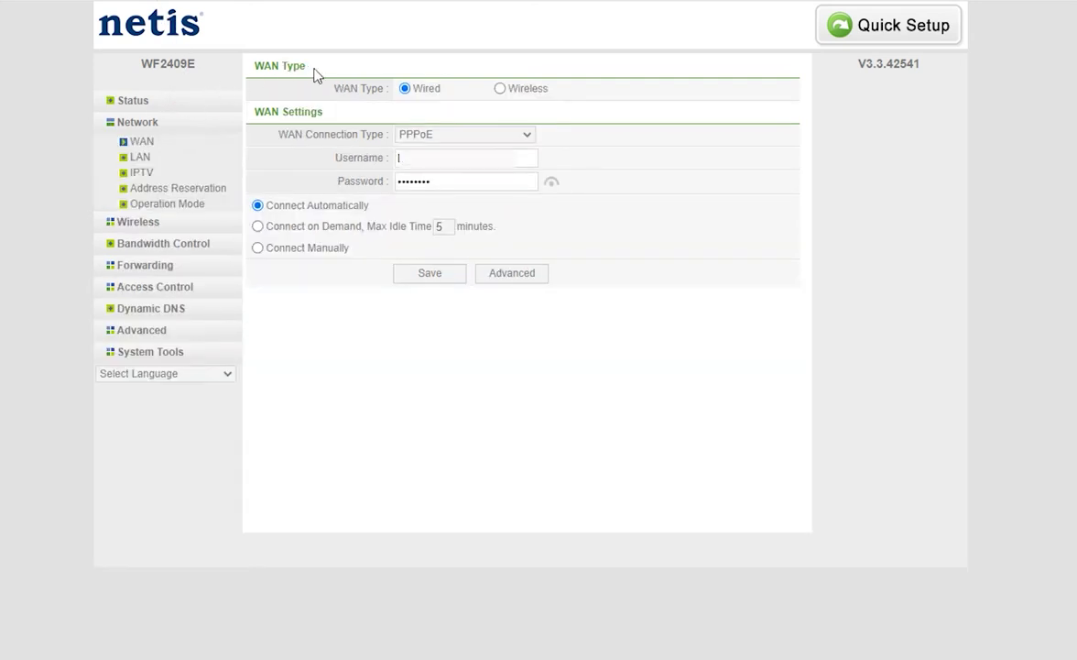
pyautogui.click(499, 89)
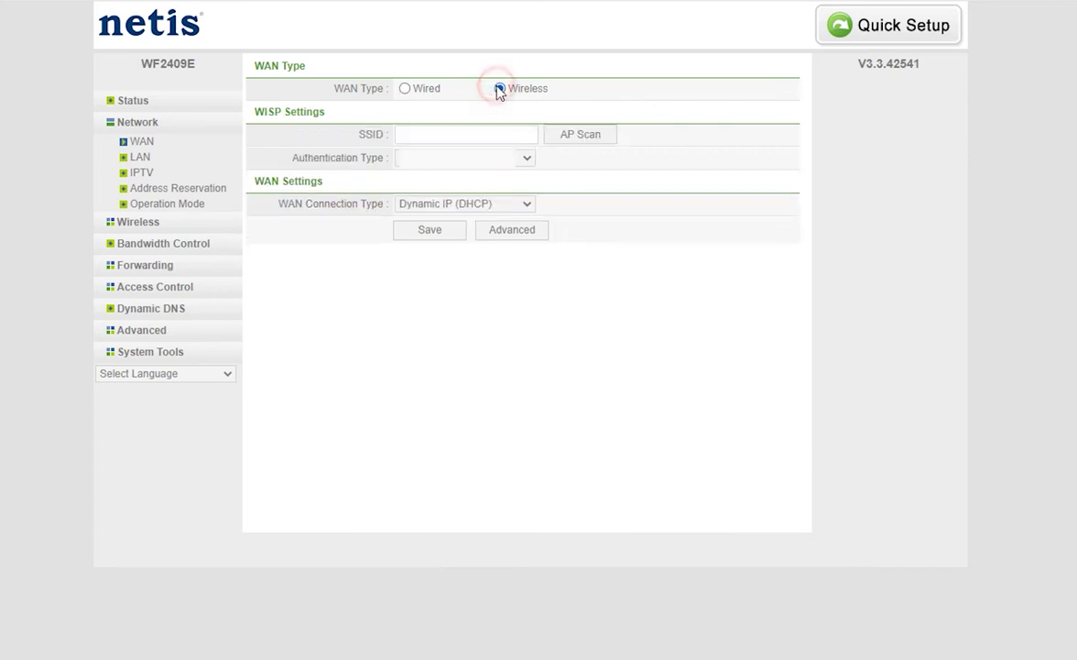
pyautogui.click(557, 137)
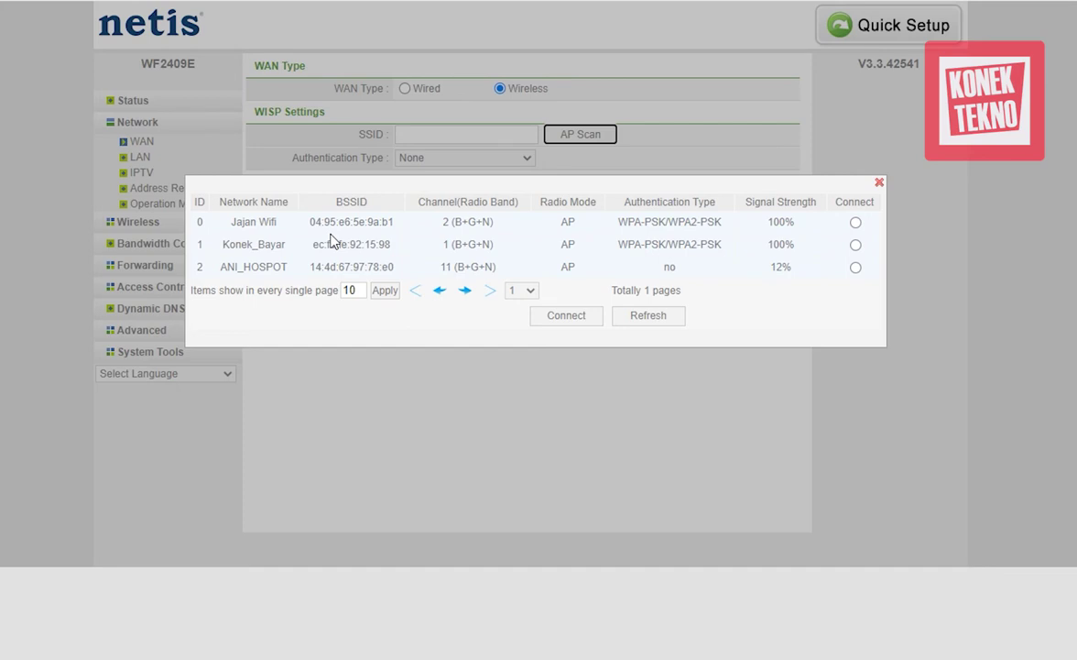
pyautogui.click(879, 182)
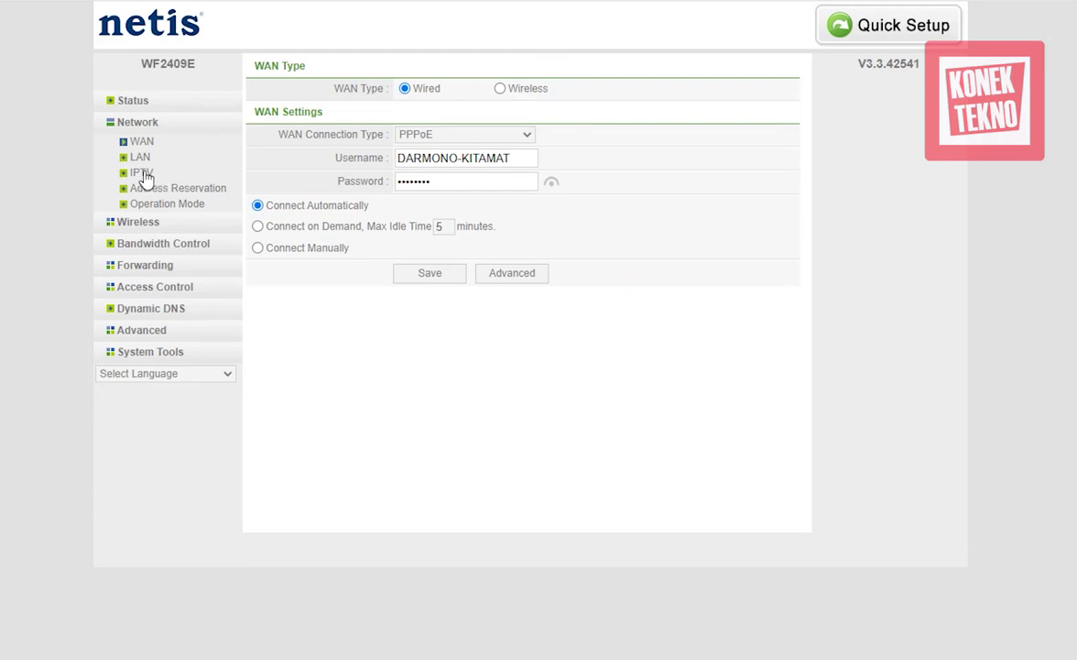
# - Examine the Netis router's WAN connection types, and switch to the Tenda router's internet settings for comparison
pyautogui.click(513, 135)
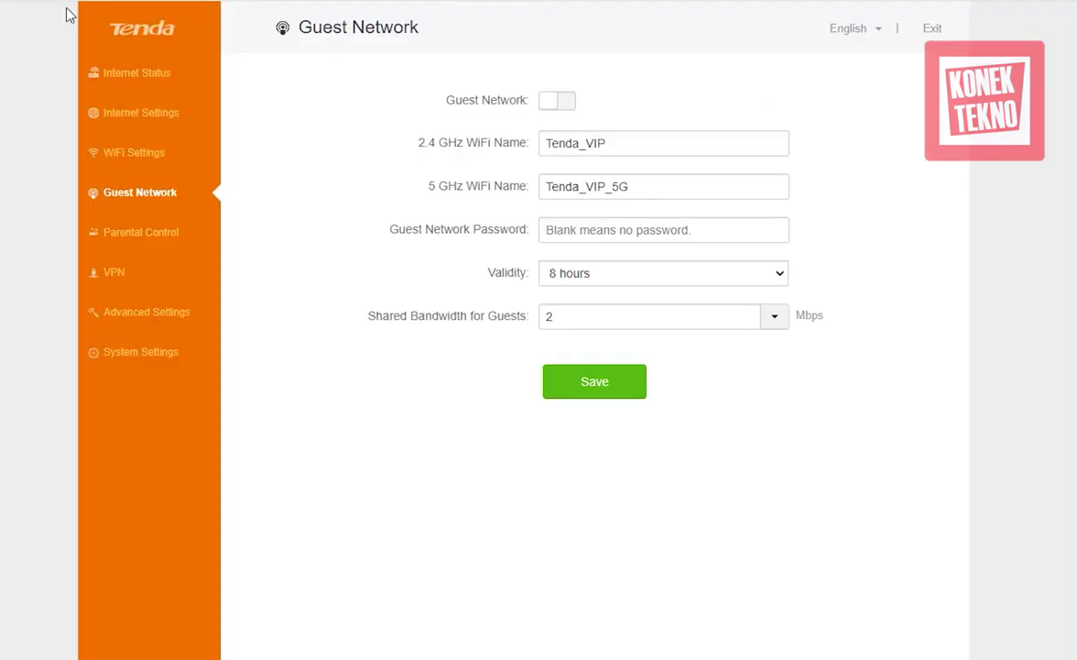
pyautogui.click(124, 110)
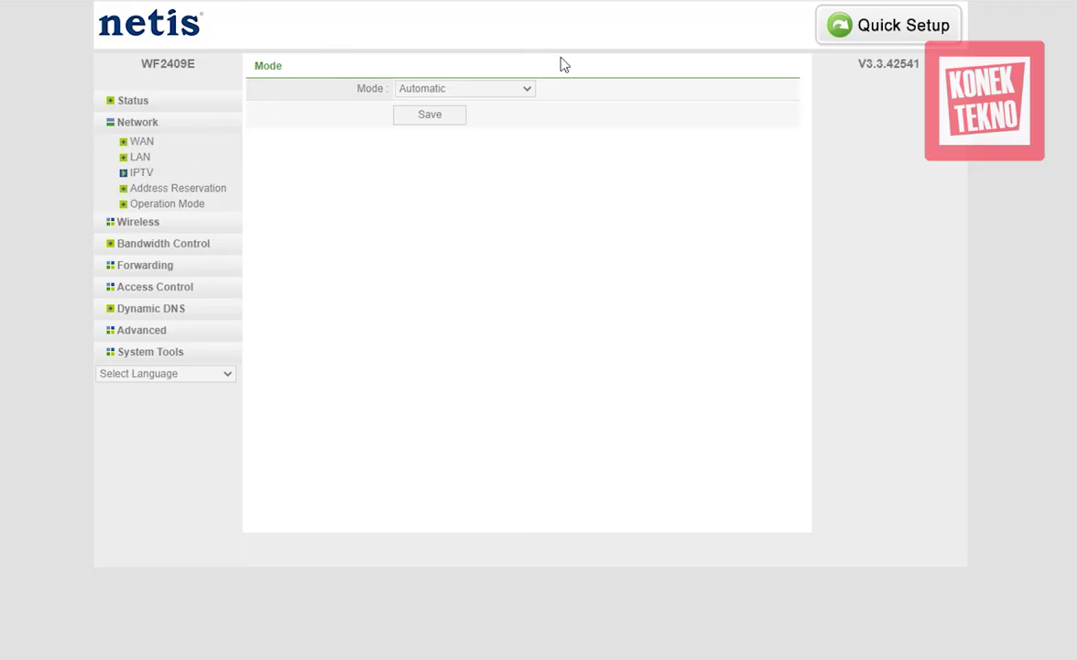
# - Examine the Netis router's IPTV mode options, and view its address reservation and operation mode settings
pyautogui.click(527, 90)
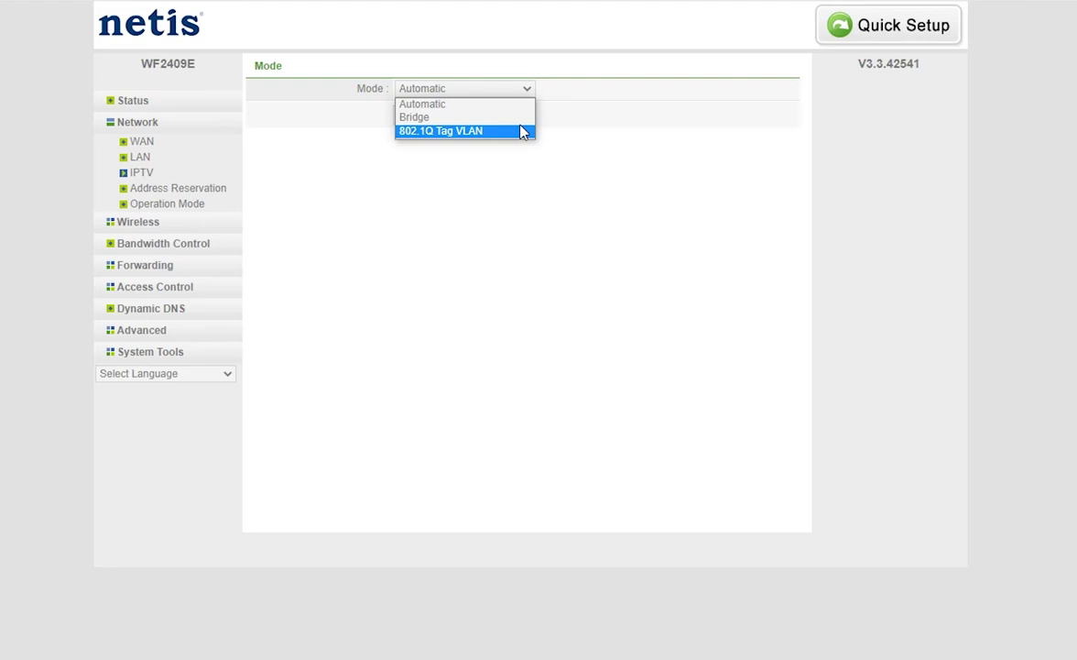
pyautogui.click(616, 160)
pyautogui.click(210, 189)
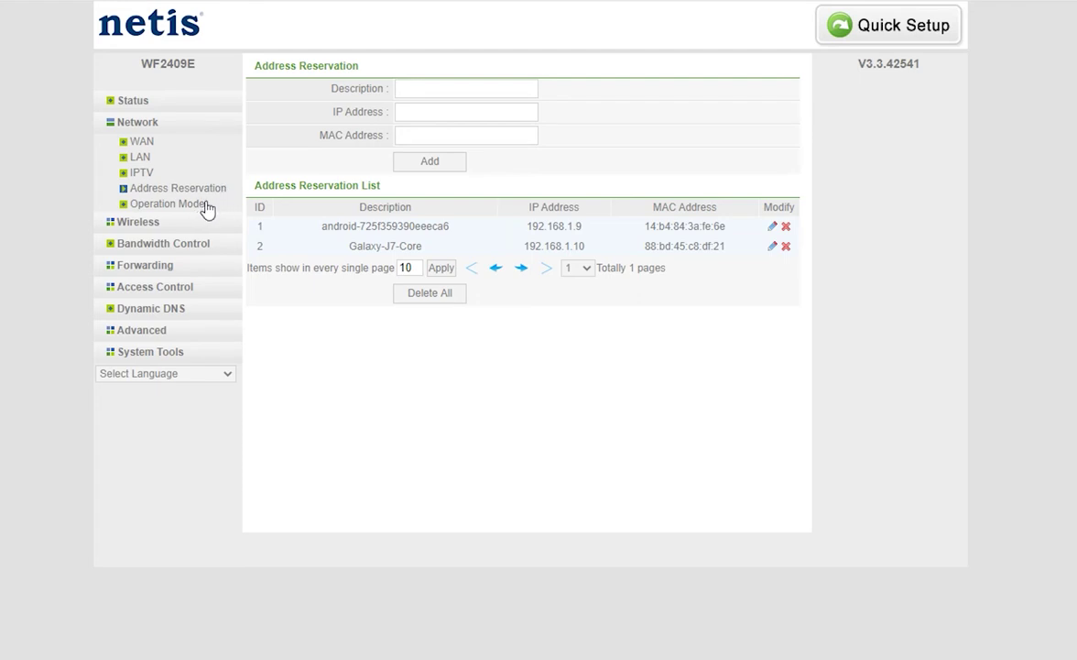
pyautogui.click(201, 205)
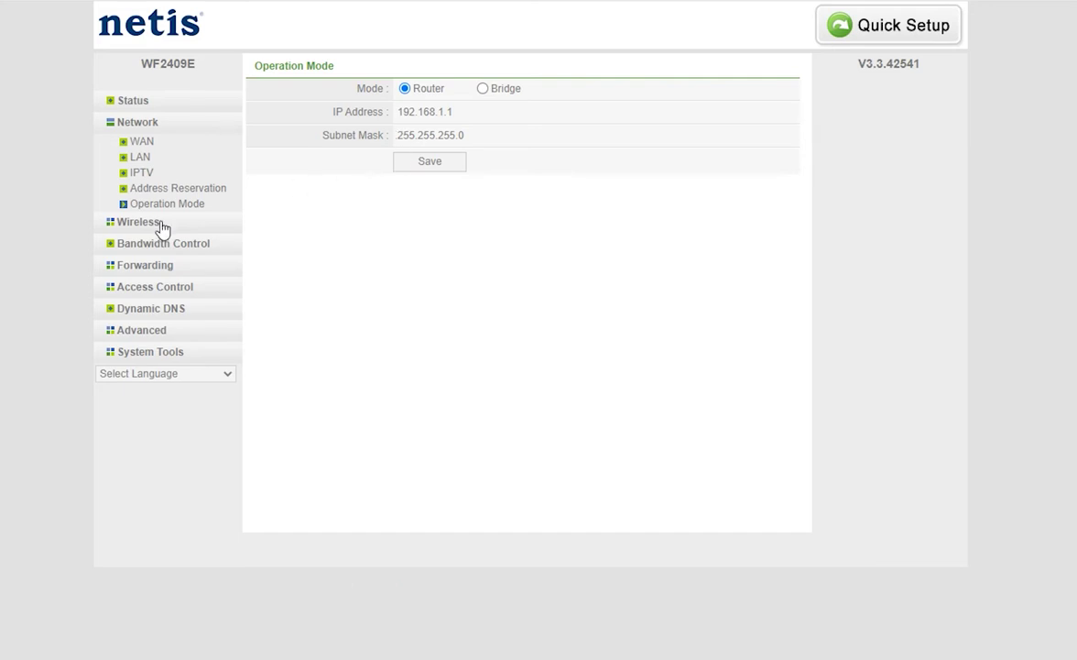
# - Examine the wireless settings, including the region and the radio mode options, leaving the radio mode on Access Point
pyautogui.click(157, 223)
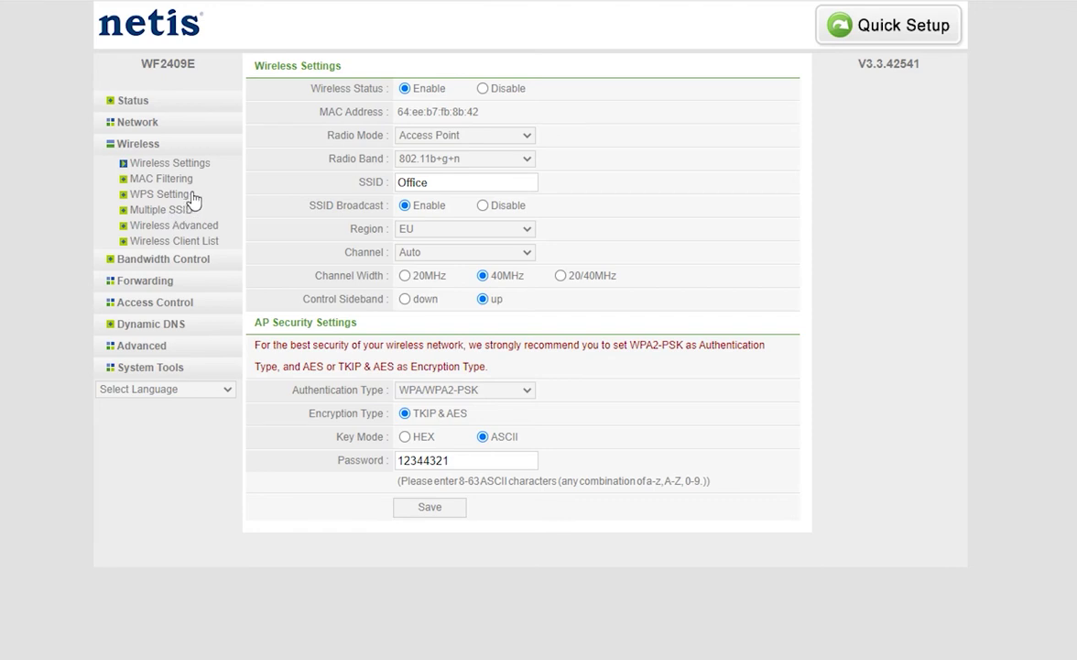
pyautogui.click(438, 138)
pyautogui.click(459, 228)
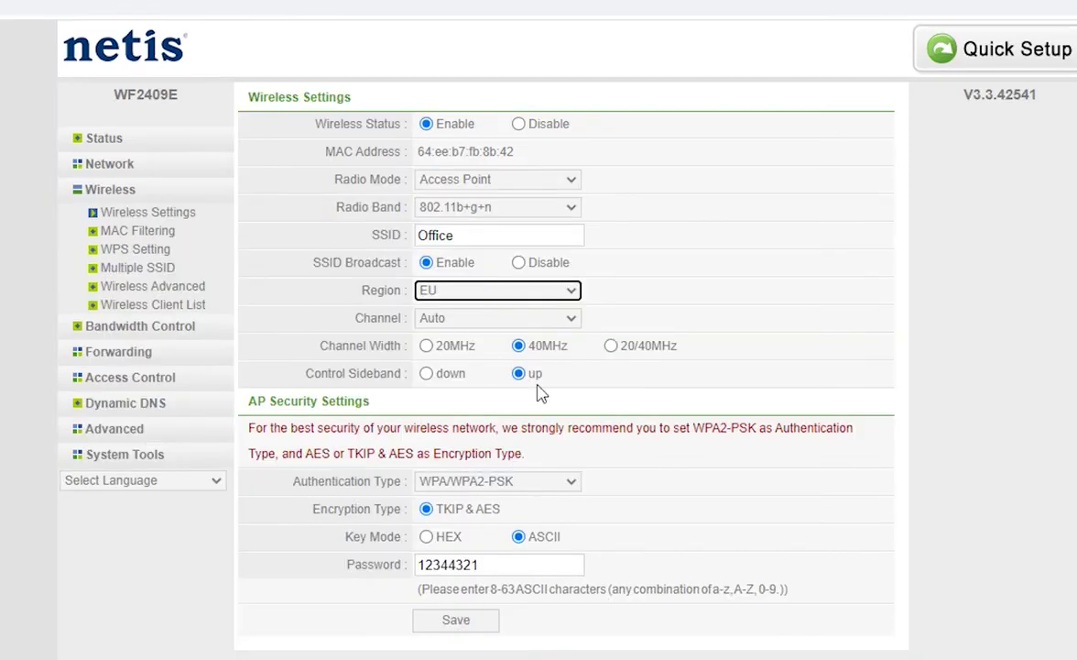
pyautogui.click(562, 185)
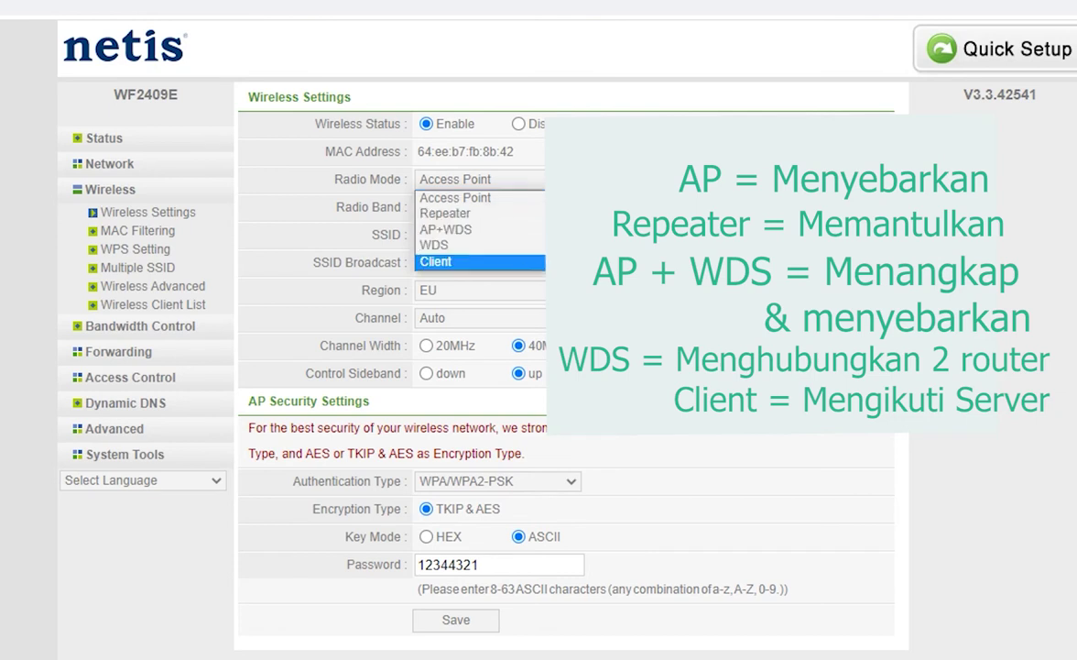
pyautogui.press('Escape')
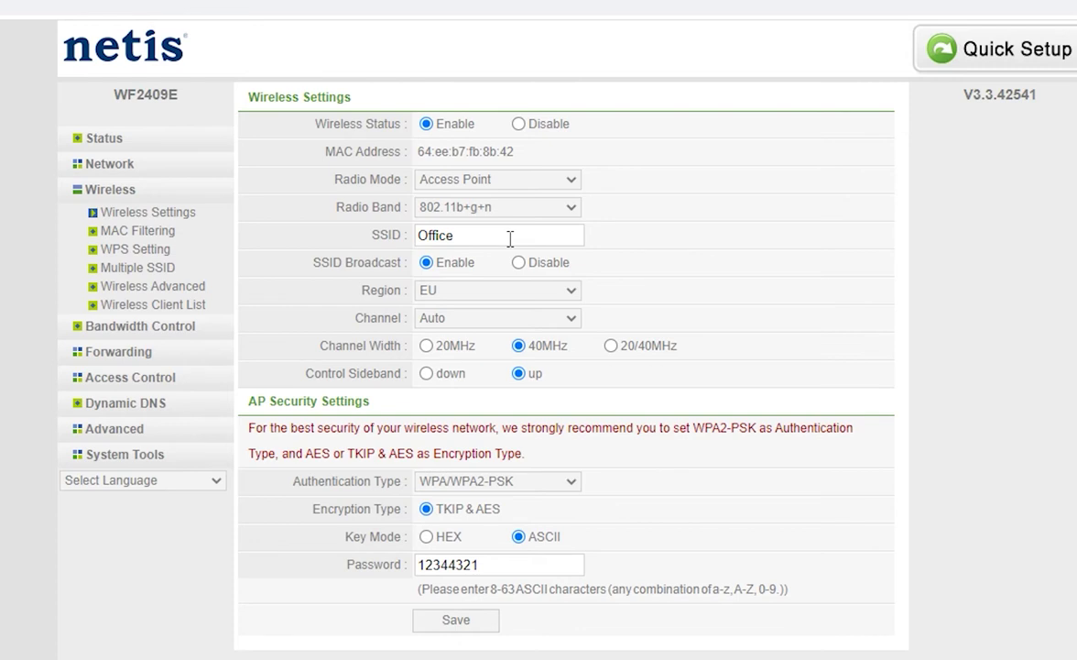
# - Examine the Netis router's SSID setting, wireless MAC filtering rules and WPS settings
pyautogui.click(510, 238)
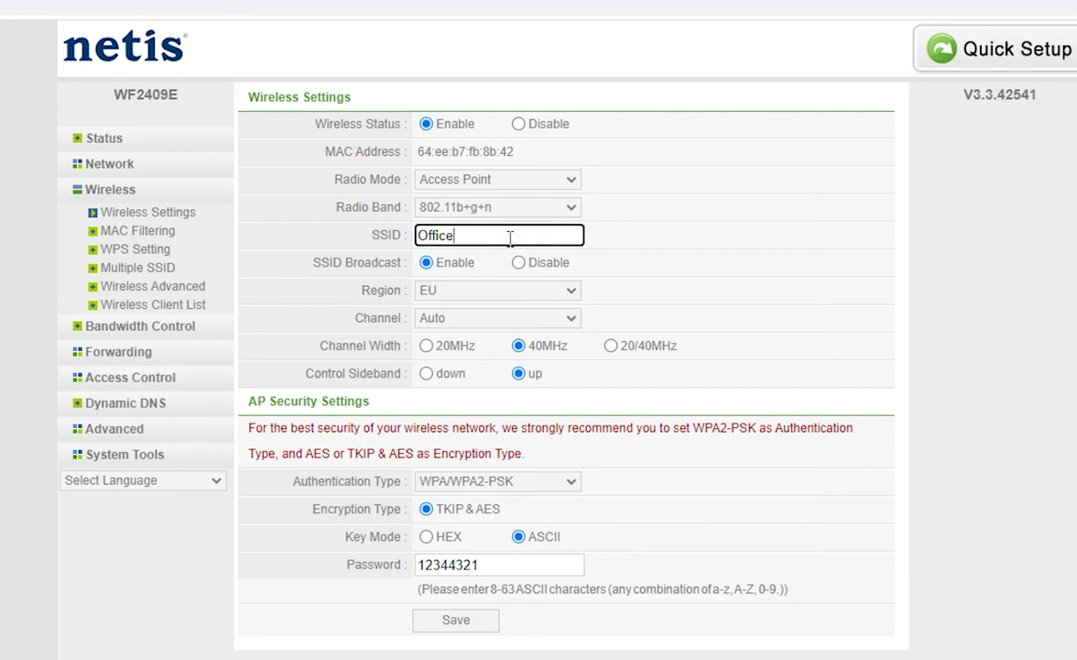
pyautogui.click(138, 234)
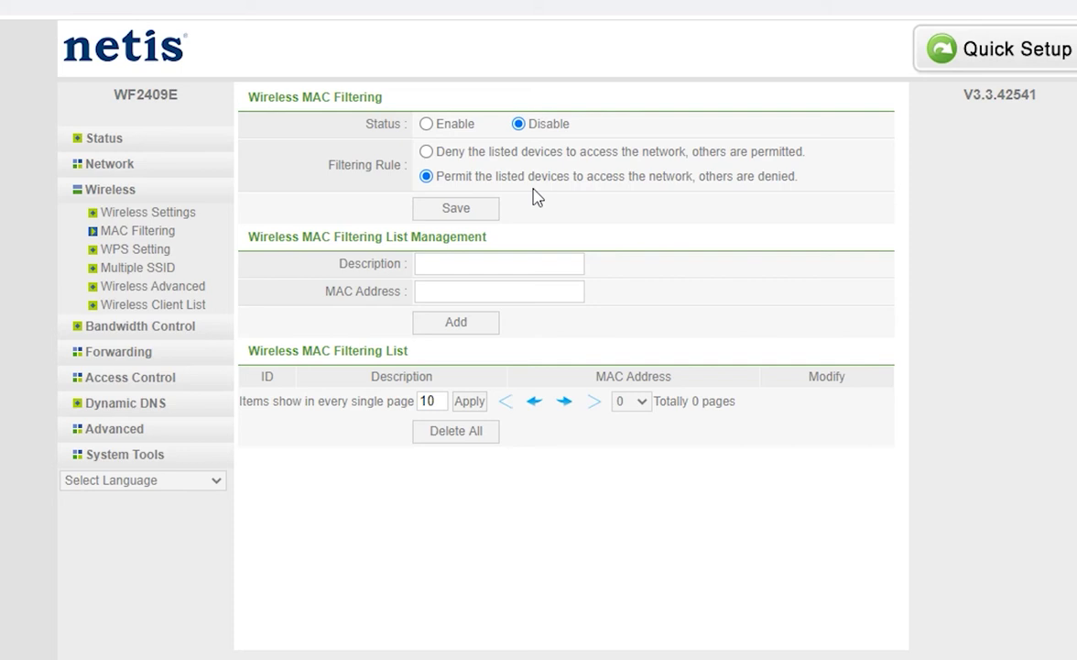
pyautogui.click(151, 249)
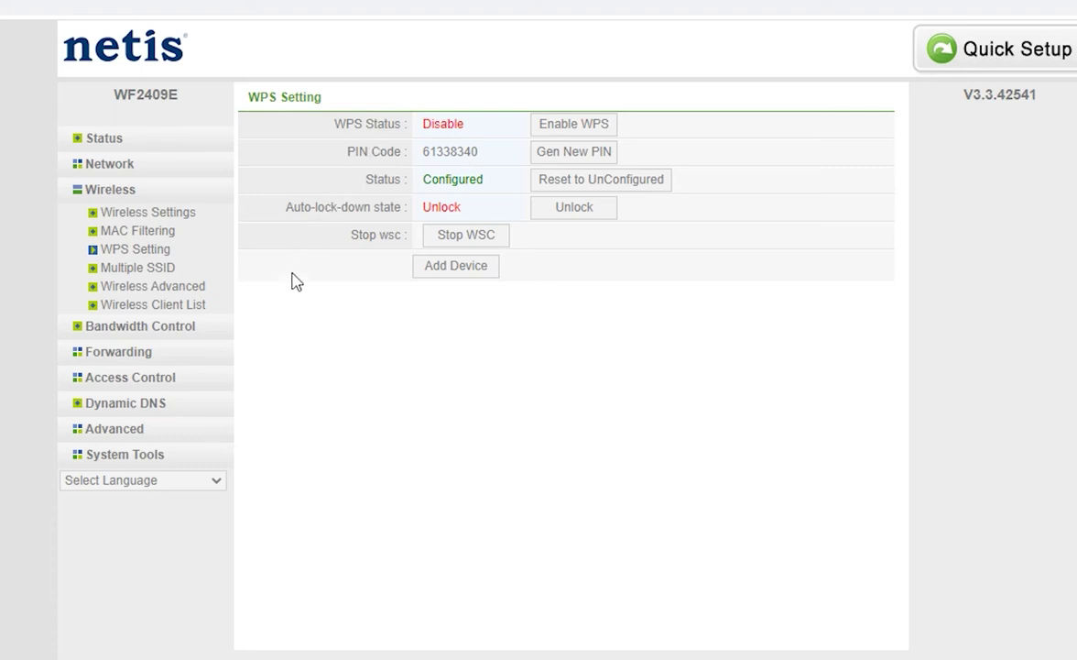
# - Examine the Multiple SSID settings for AP1, including the access point choices and authentication types, leaving authentication on None
pyautogui.click(142, 268)
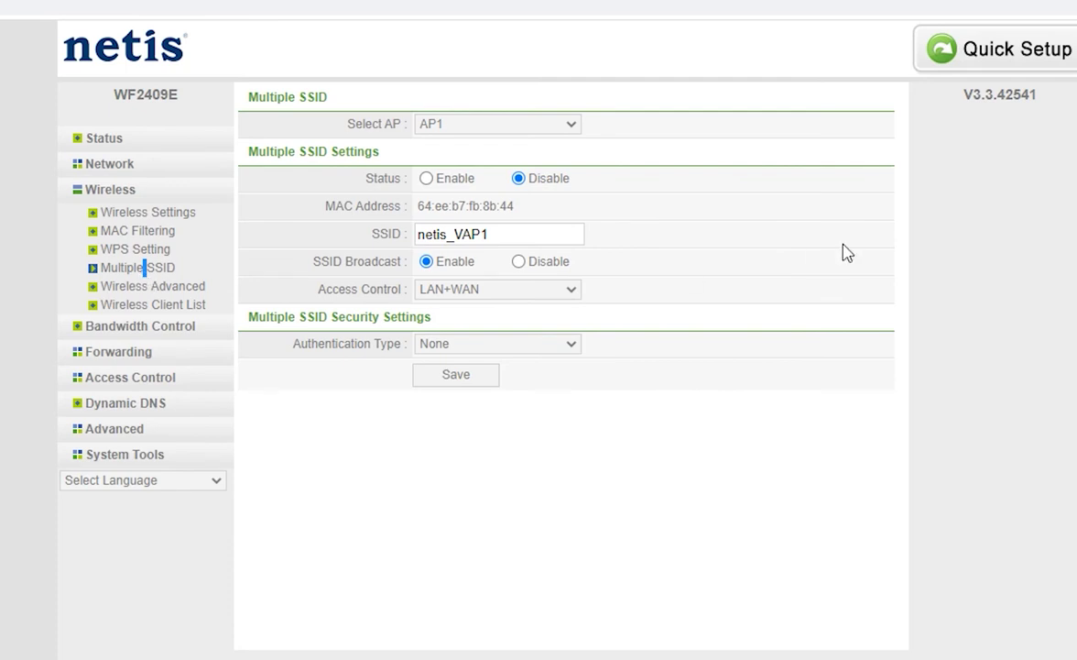
pyautogui.click(847, 376)
pyautogui.click(500, 124)
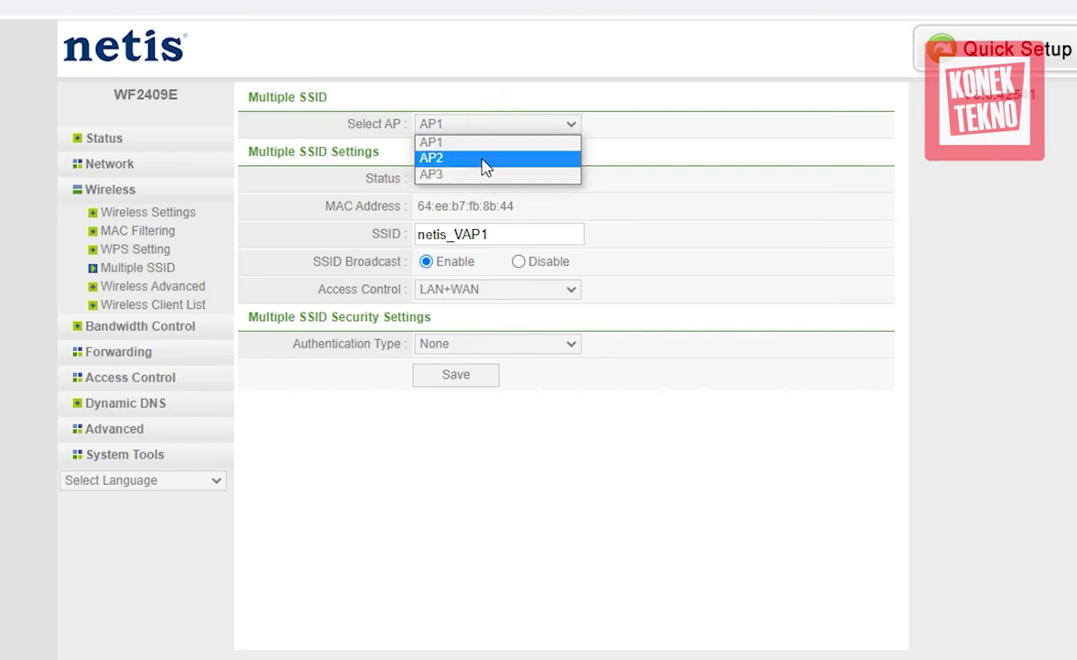
pyautogui.click(502, 139)
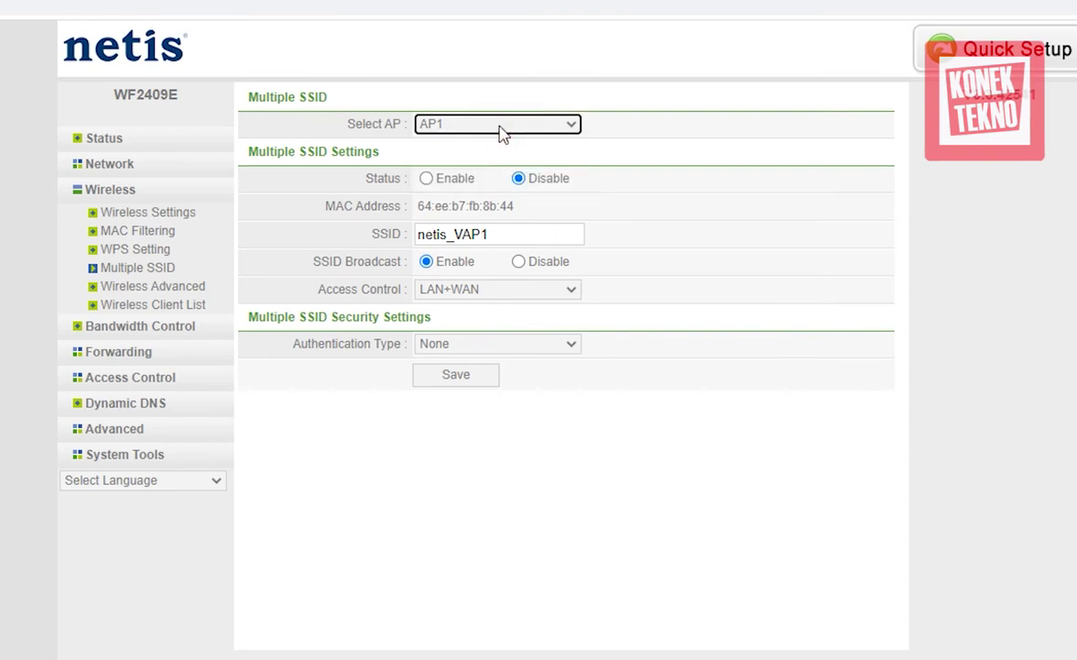
pyautogui.click(557, 349)
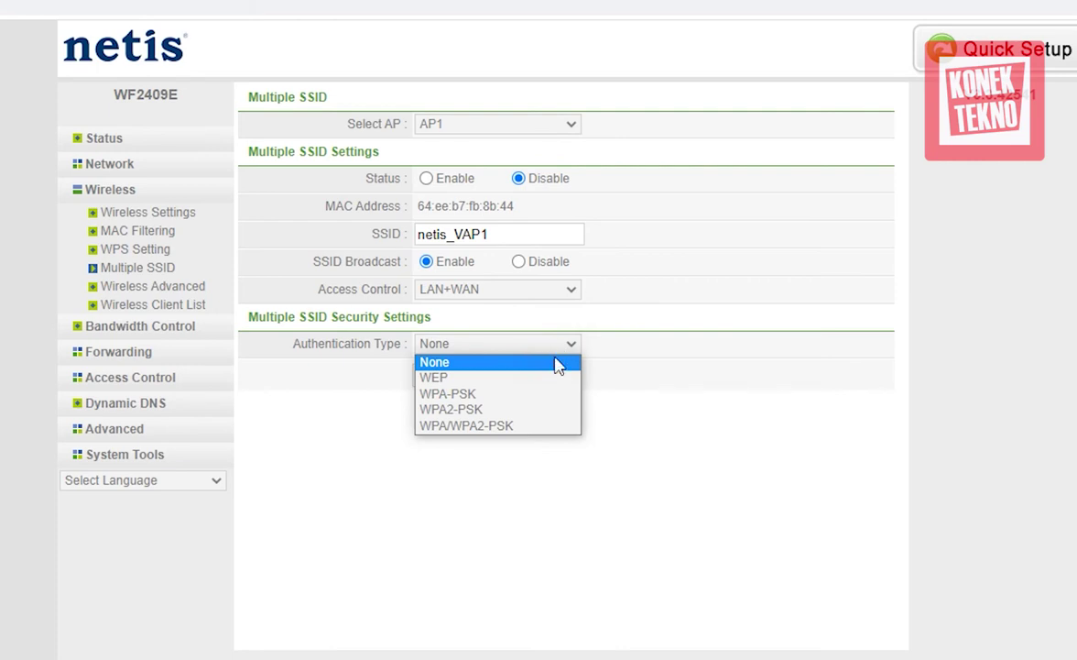
pyautogui.click(558, 367)
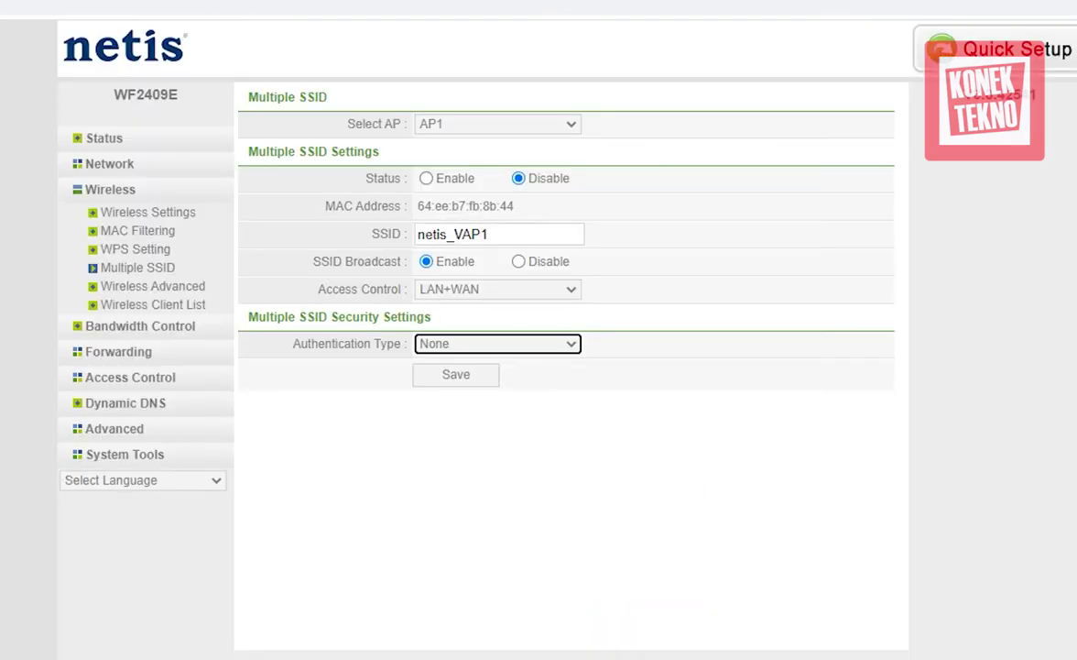
pyautogui.click(440, 128)
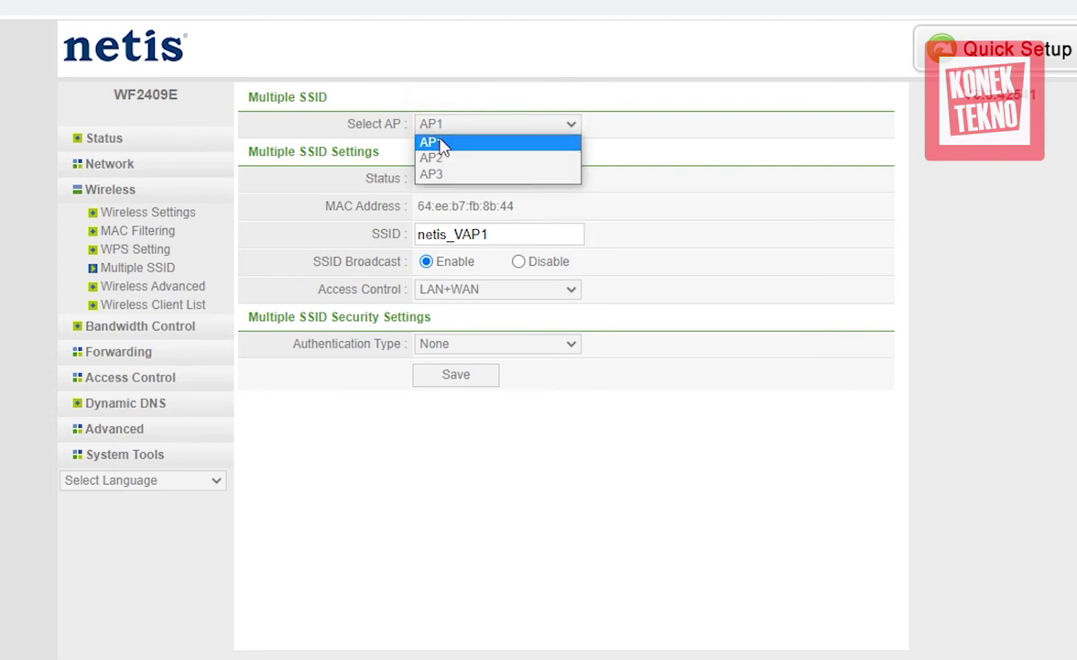
pyautogui.click(696, 240)
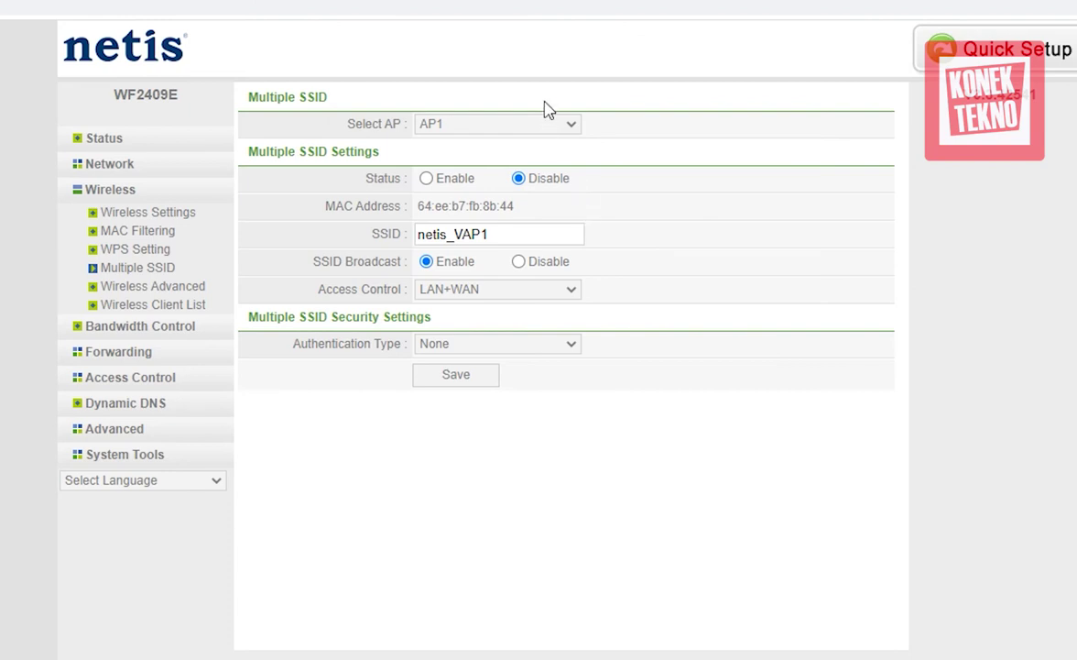
# - Switch the Multiple SSID view to AP2, and examine its authentication types and SSID name
pyautogui.click(540, 124)
pyautogui.click(493, 158)
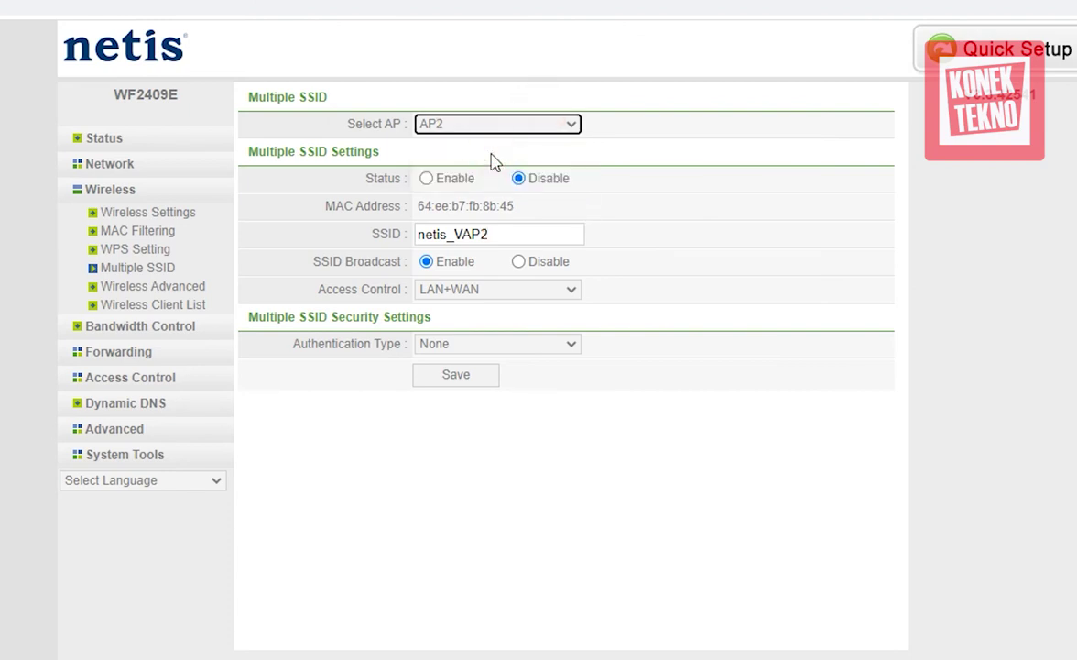
pyautogui.click(519, 347)
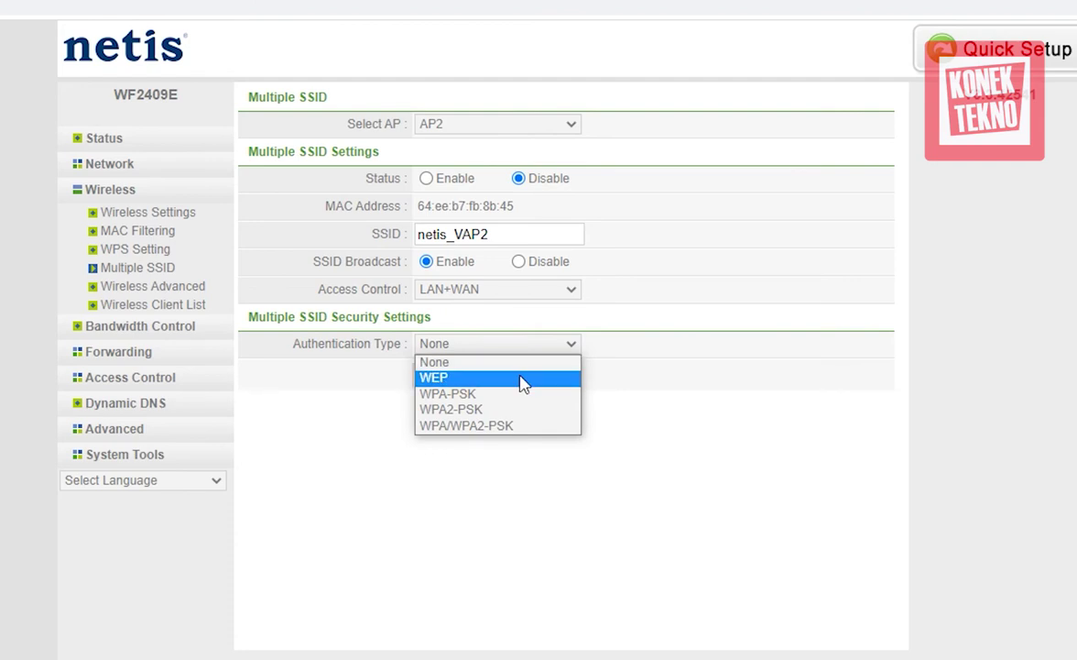
pyautogui.click(523, 366)
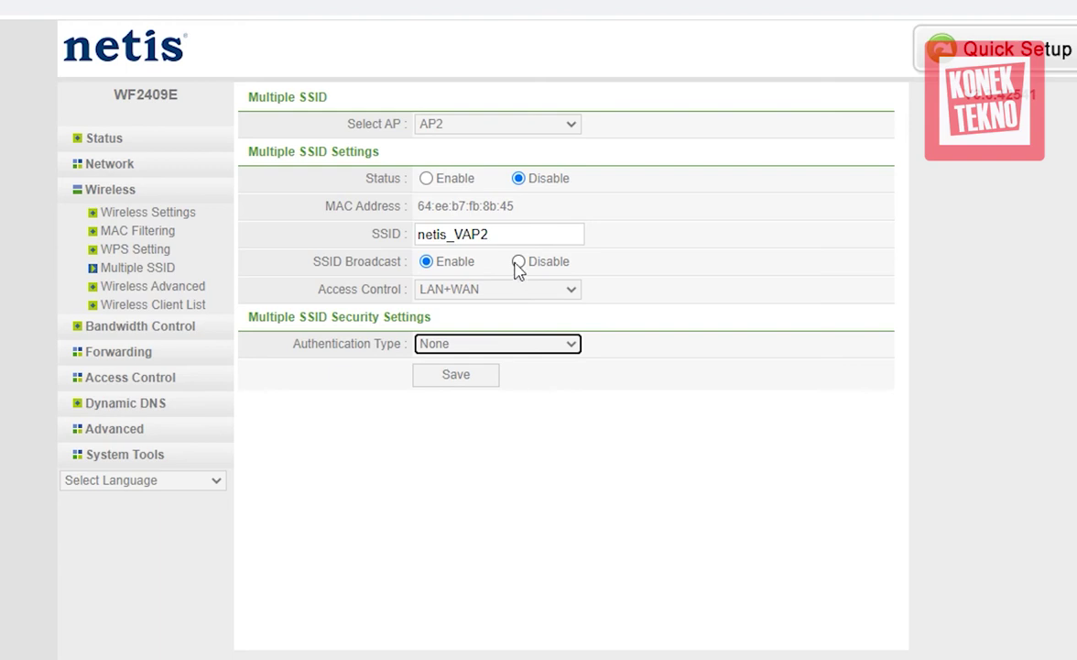
pyautogui.moveTo(501, 235); pyautogui.dragTo(417, 241)
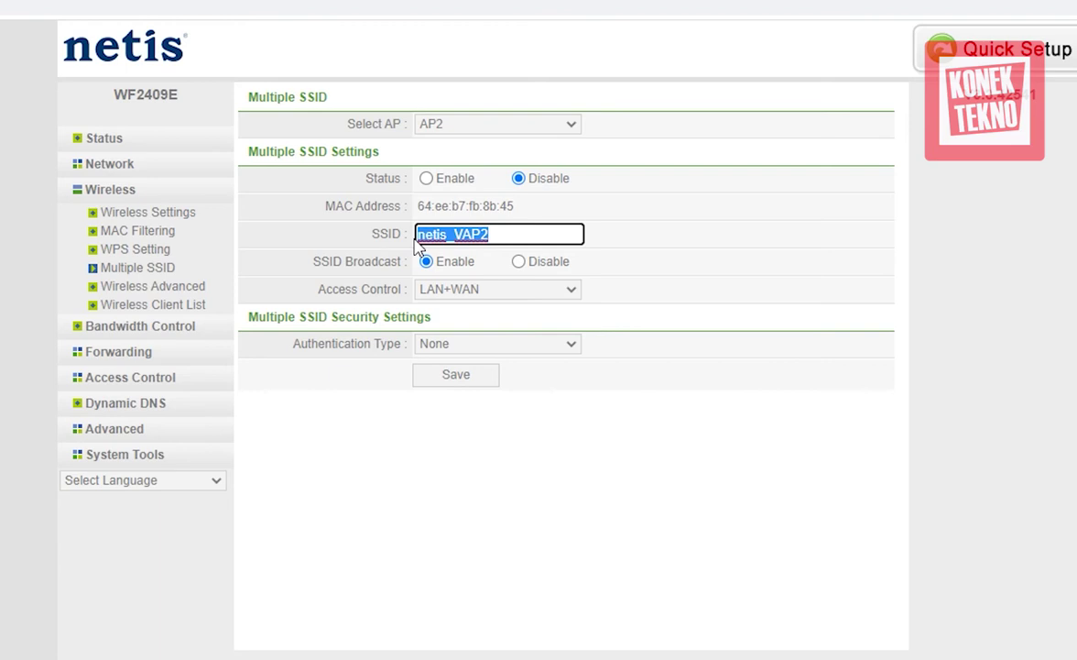
# - View the advanced wireless settings, and examine the host names and columns in the wireless client list
pyautogui.click(145, 292)
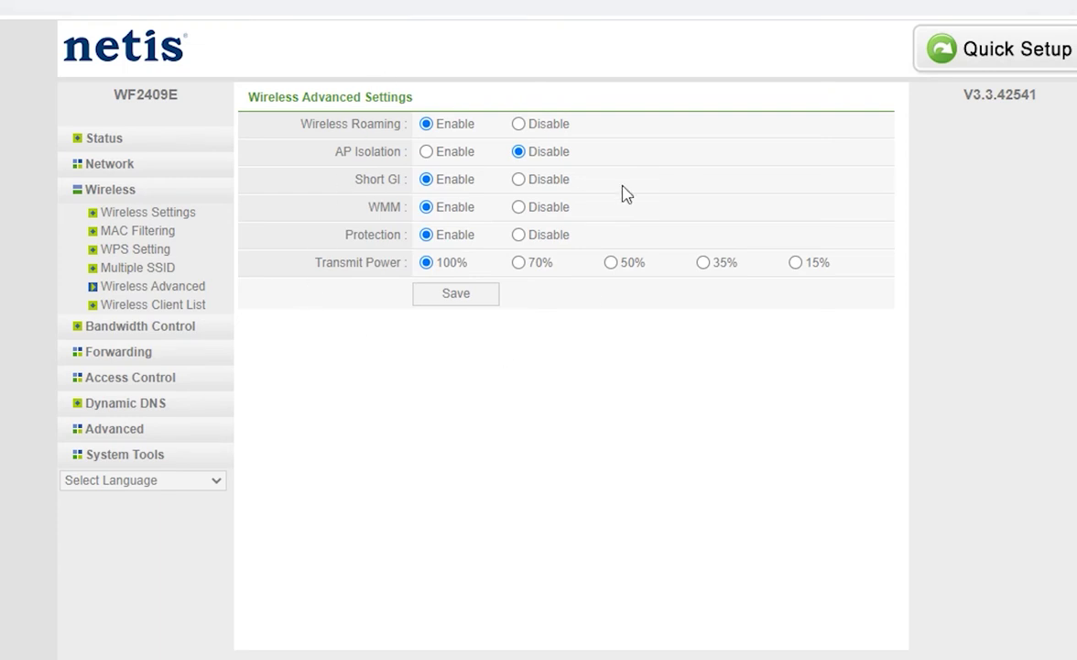
pyautogui.click(151, 305)
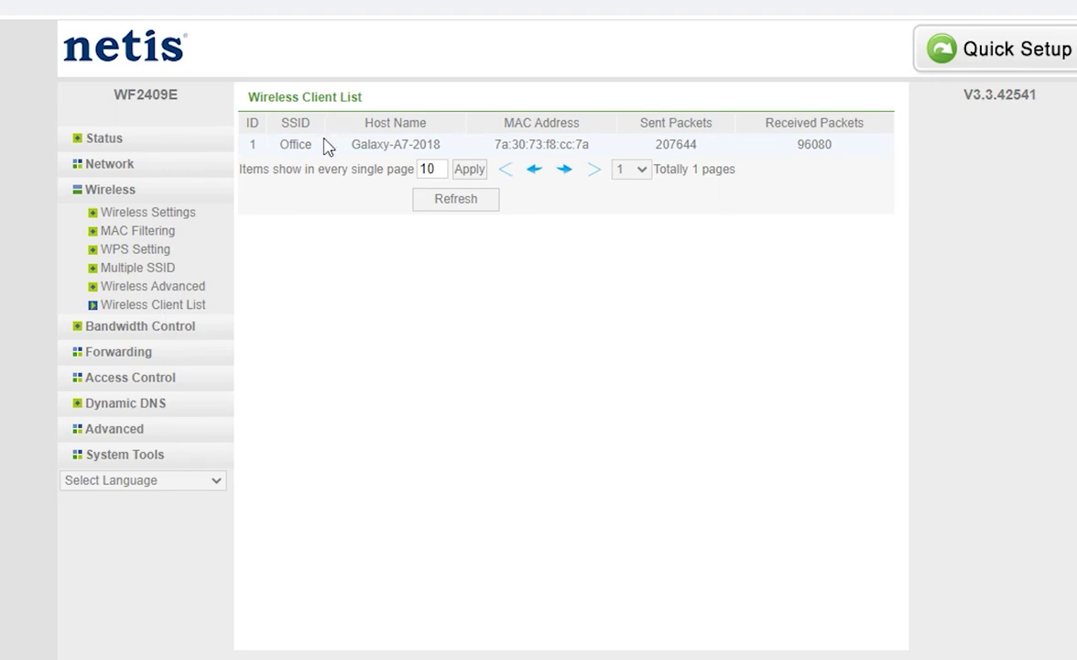
pyautogui.moveTo(327, 128); pyautogui.dragTo(384, 126)
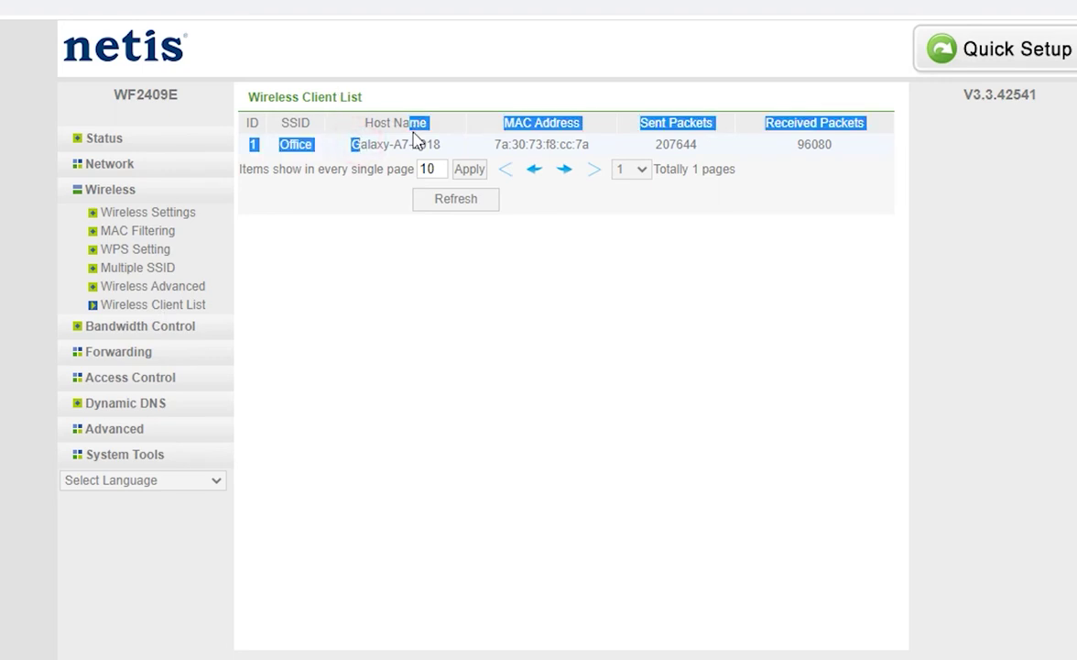
pyautogui.click(419, 137)
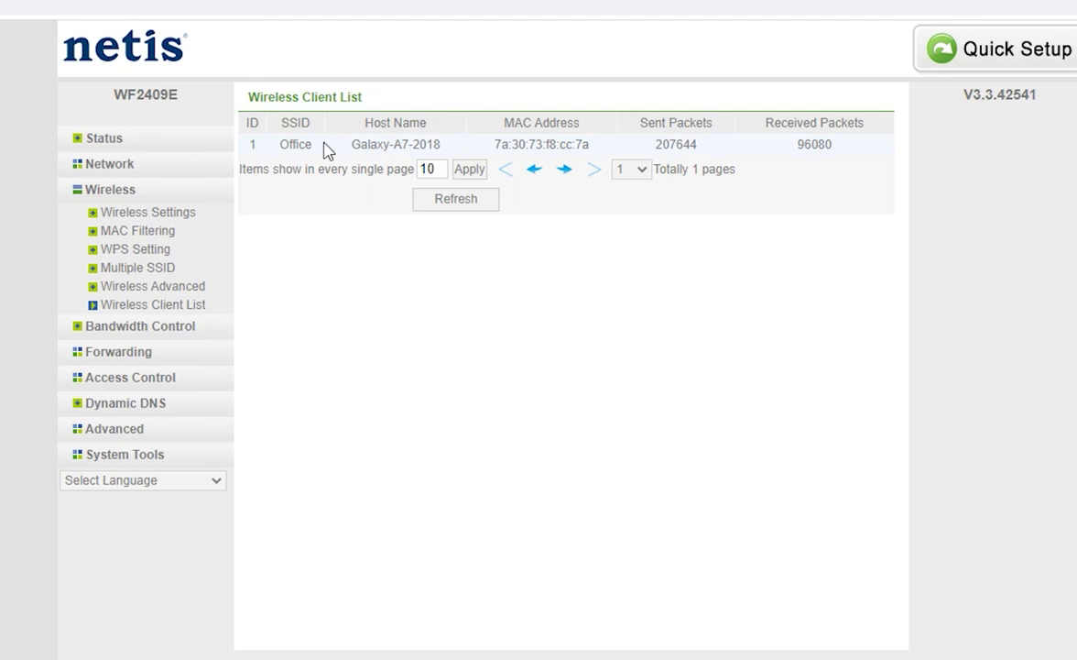
pyautogui.click(265, 132)
# - Revisit the Multiple SSID settings to check the AP choices, and return to the wireless client list
pyautogui.click(161, 266)
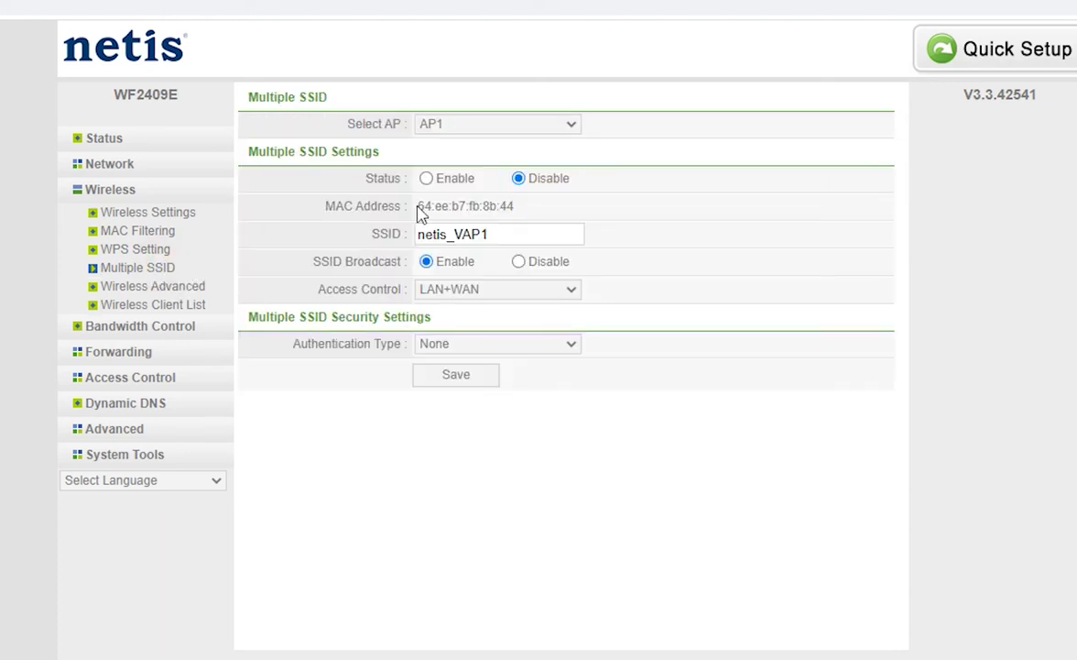
pyautogui.click(448, 125)
pyautogui.click(448, 139)
pyautogui.click(173, 303)
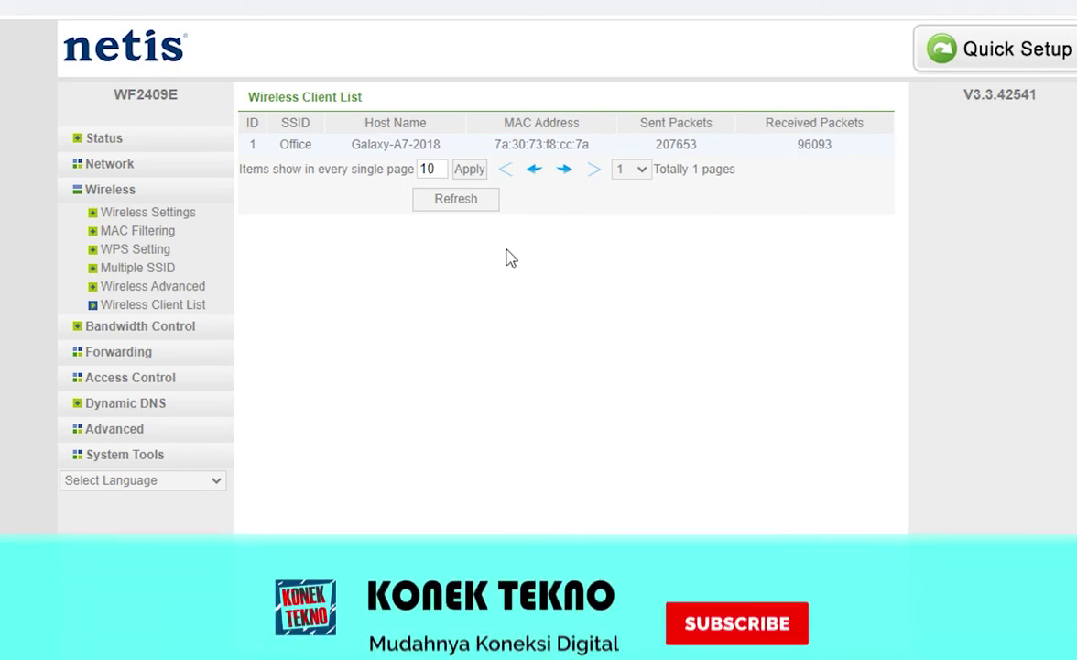
# - Examine the bandwidth control settings, focusing on the guaranteed uplink and downlink bandwidth fields
pyautogui.click(101, 325)
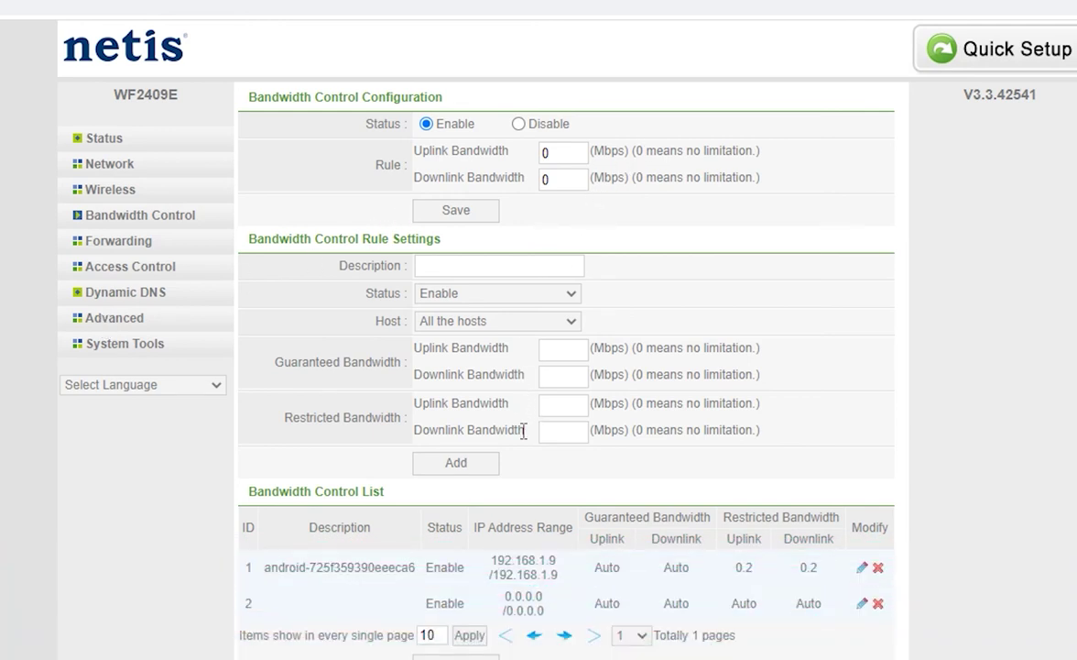
pyautogui.click(556, 346)
pyautogui.click(553, 377)
# - View the forwarding settings, including FTP private port, UPnP, DMZ and virtual servers
pyautogui.click(118, 241)
pyautogui.click(108, 301)
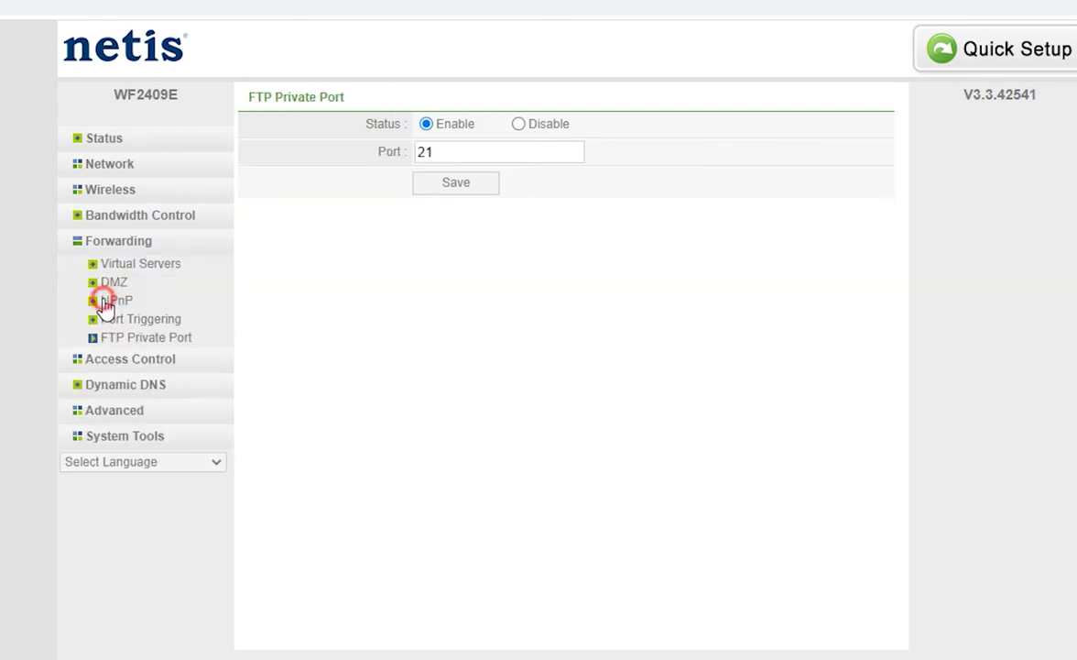
pyautogui.click(114, 283)
pyautogui.click(120, 264)
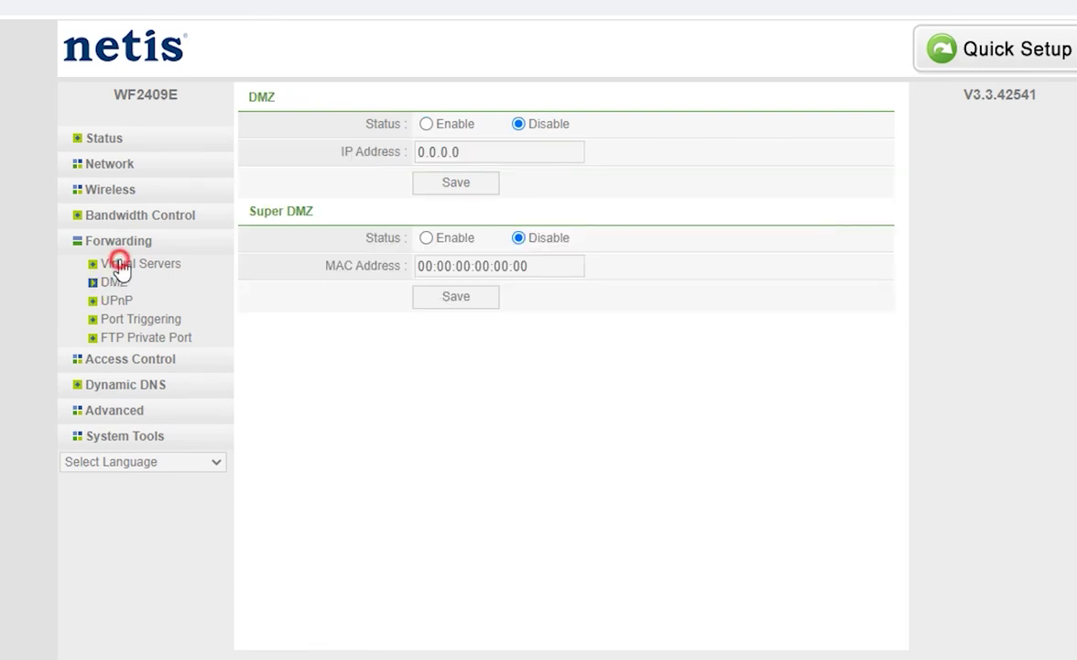
# - Examine the IP filtering rule settings under access control, trying the source host option Host's subnet
pyautogui.click(159, 364)
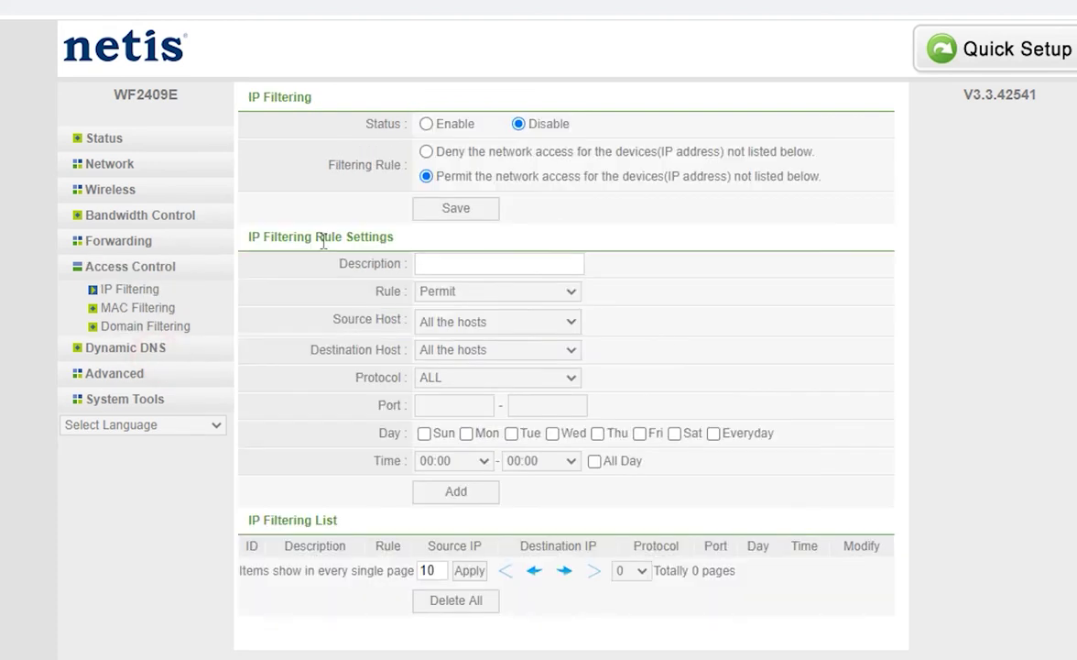
pyautogui.press('Down')
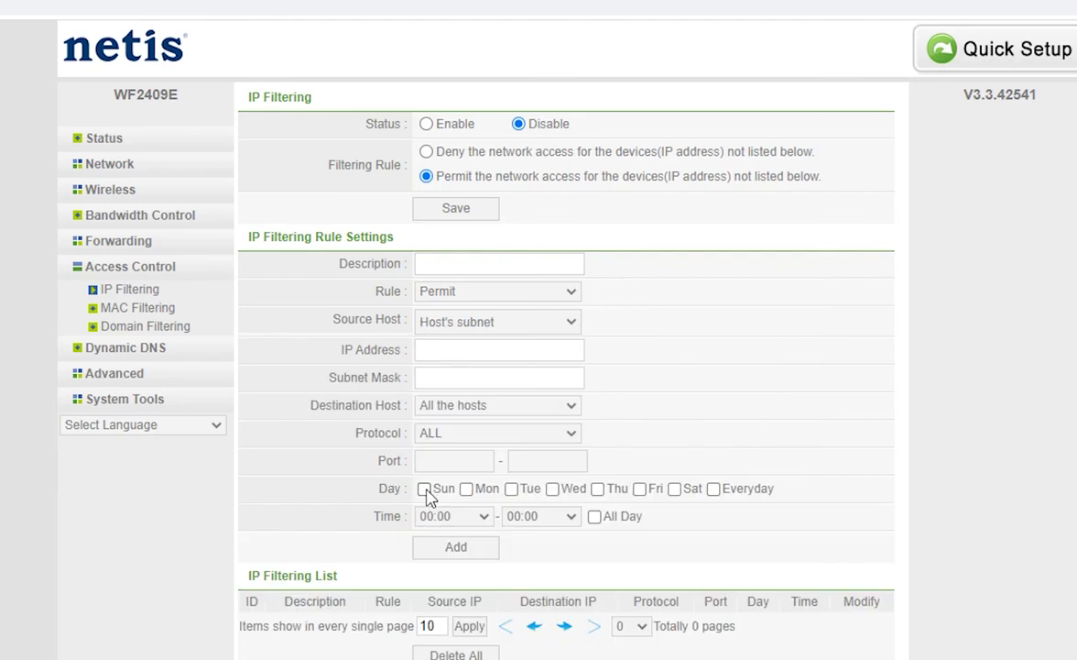
pyautogui.click(503, 322)
# - Examine the MAC filtering rules under access control, highlighting the Galaxy-A10 entry in the filtering list
pyautogui.click(110, 316)
pyautogui.click(110, 312)
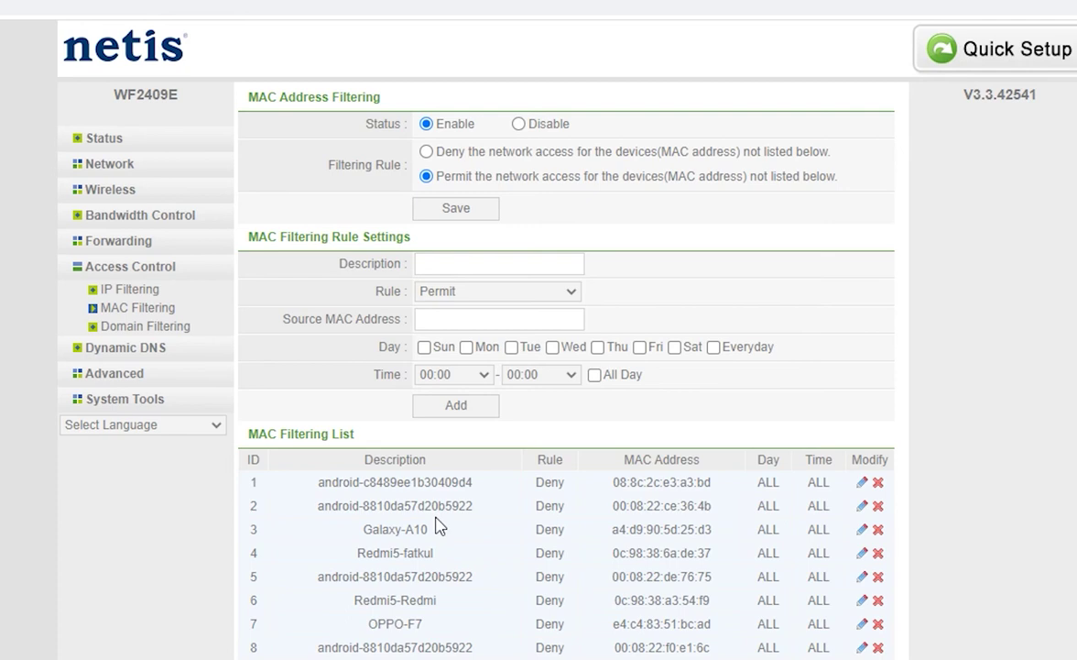
pyautogui.moveTo(427, 529)
pyautogui.mouseDown()
pyautogui.moveTo(373, 534)
pyautogui.moveTo(420, 528)
pyautogui.mouseUp()
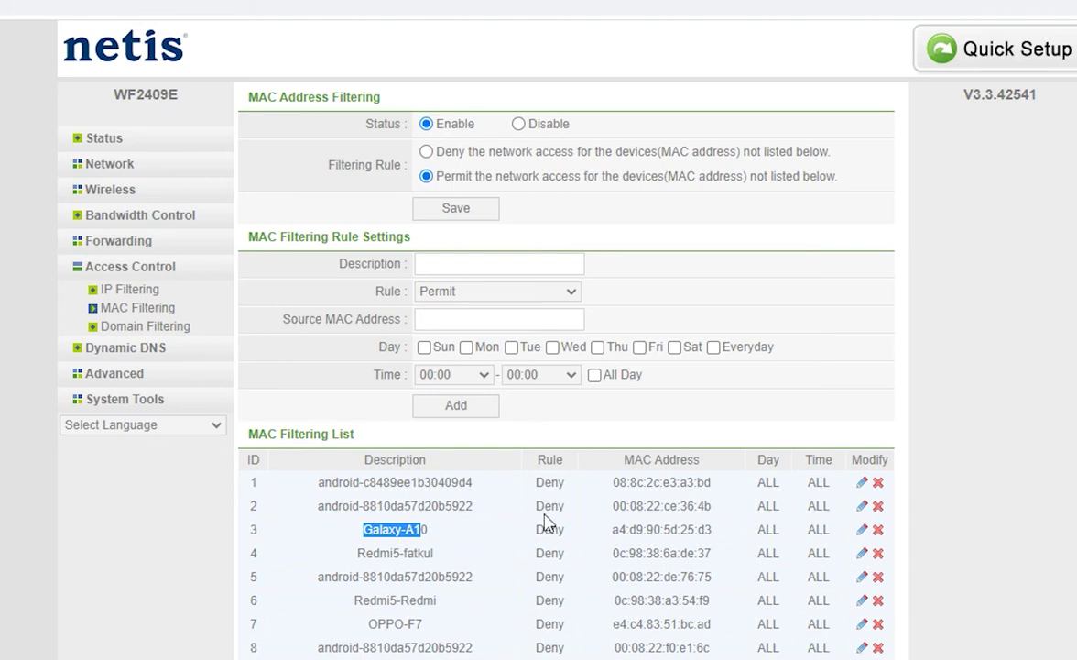
# - View the Dynamic DNS page and the advanced IGMP, VPN pass-through, WOL and ARP list pages
pyautogui.click(126, 349)
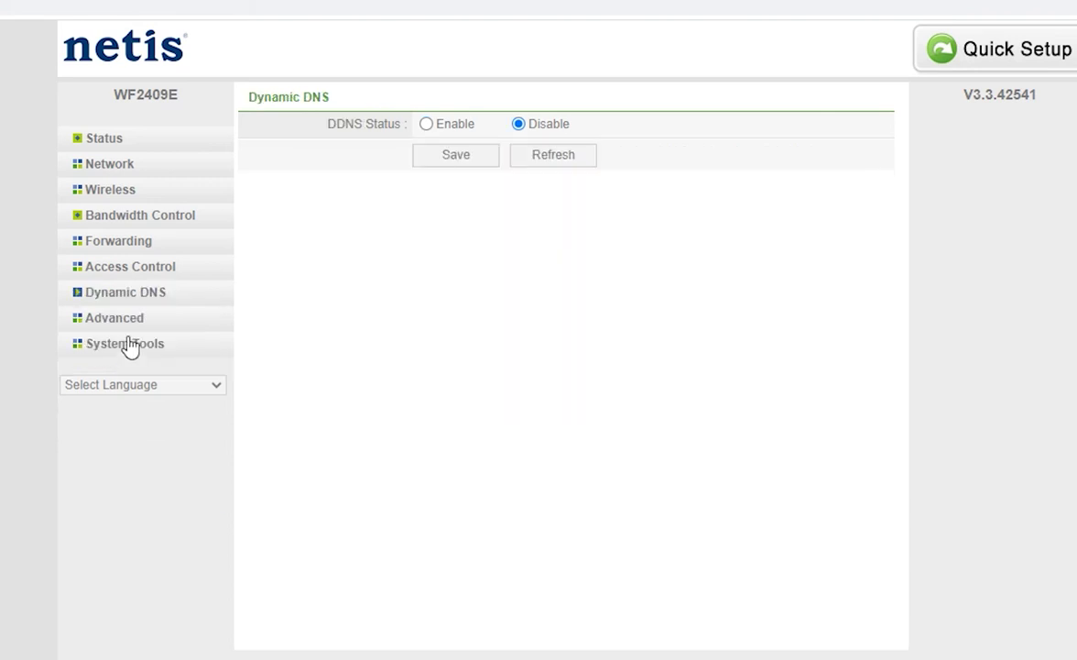
pyautogui.click(126, 324)
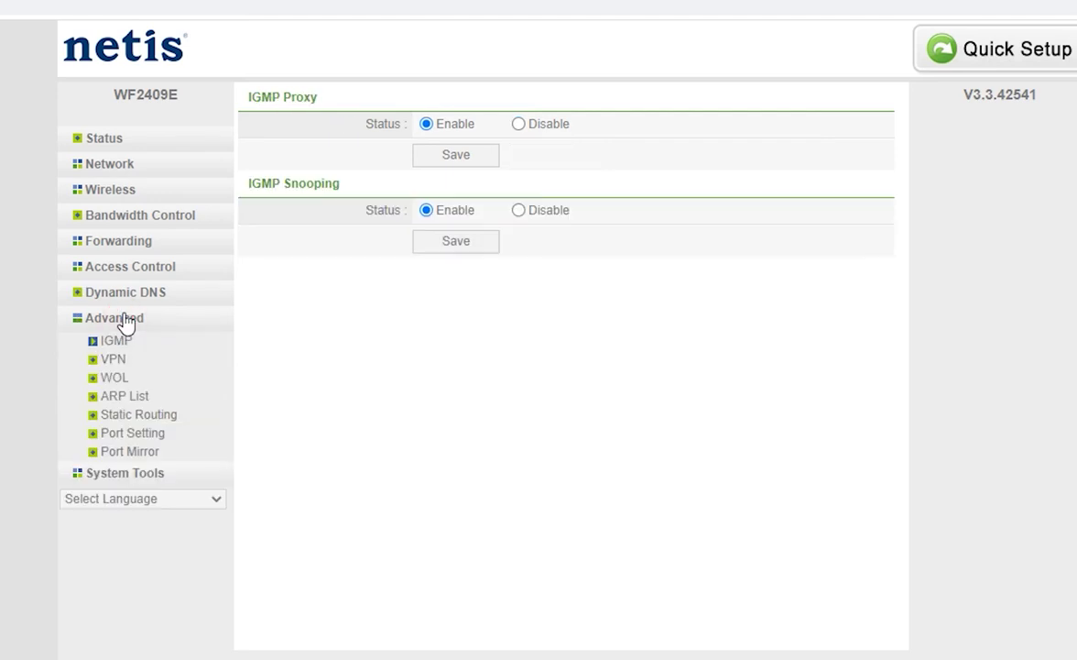
pyautogui.click(111, 449)
pyautogui.click(111, 359)
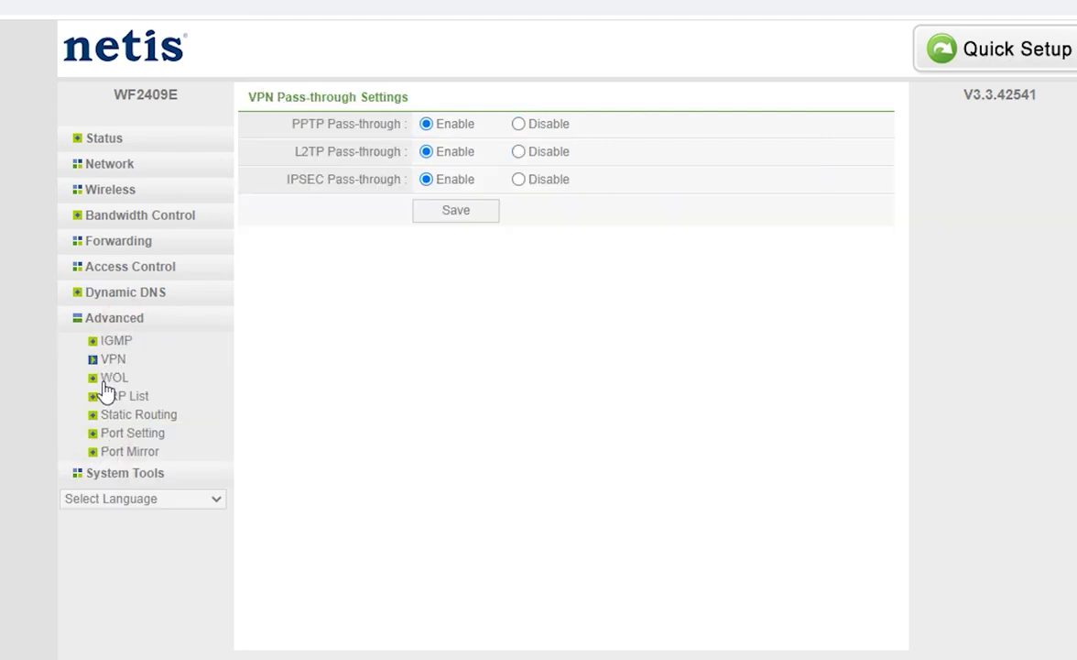
pyautogui.click(106, 379)
pyautogui.click(110, 404)
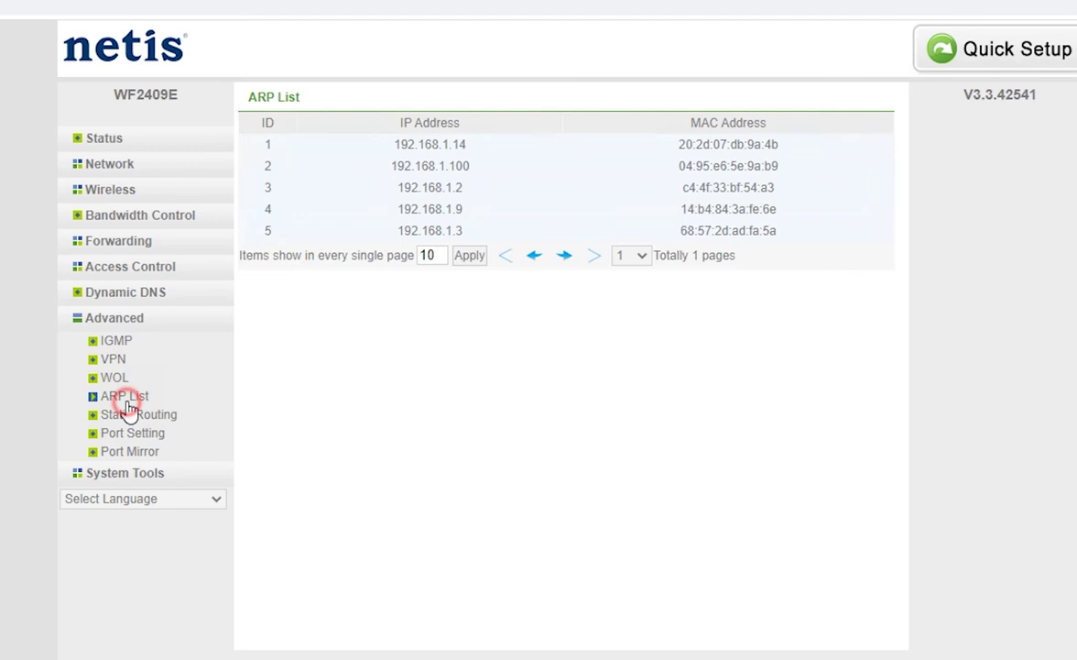
# - View the firmware upgrade page in the system tools, and start a backup of the router configuration
pyautogui.click(87, 473)
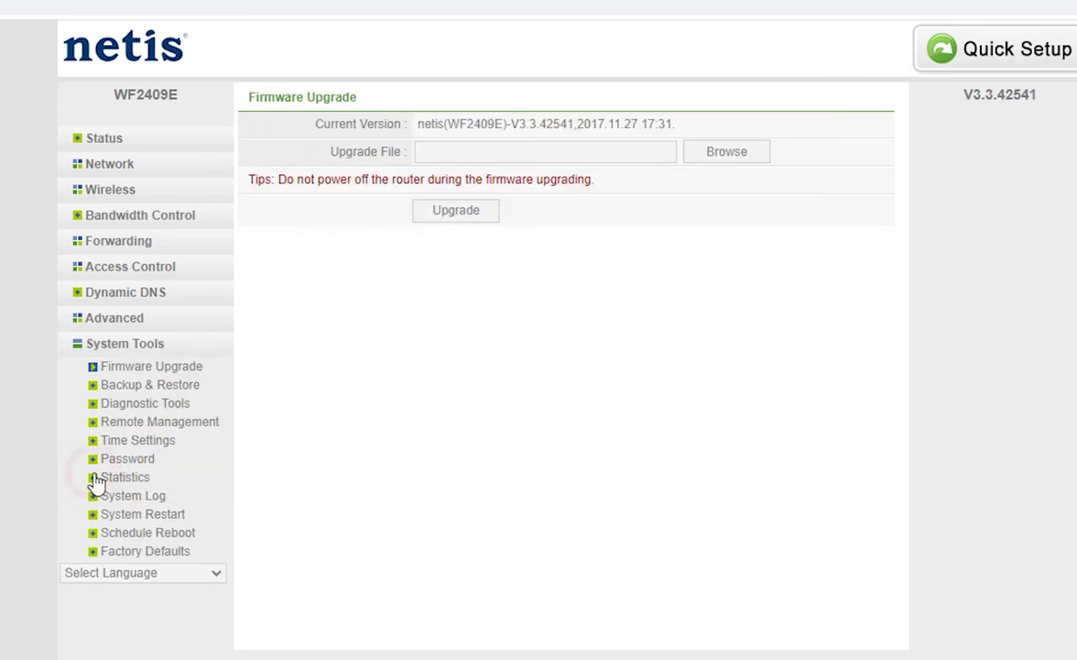
pyautogui.click(187, 386)
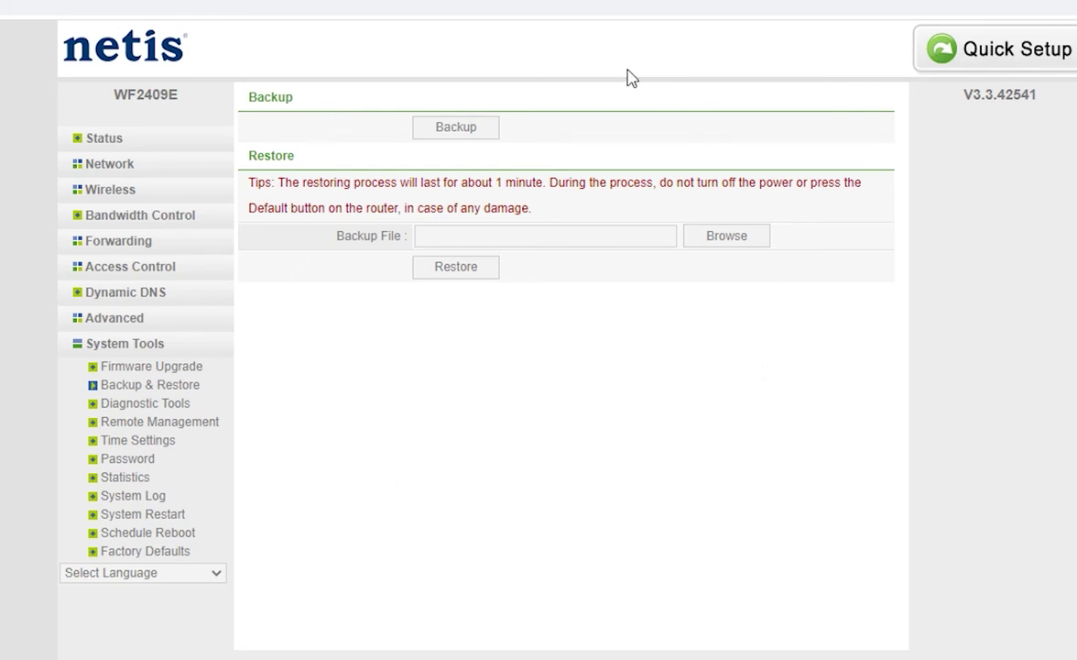
pyautogui.click(463, 133)
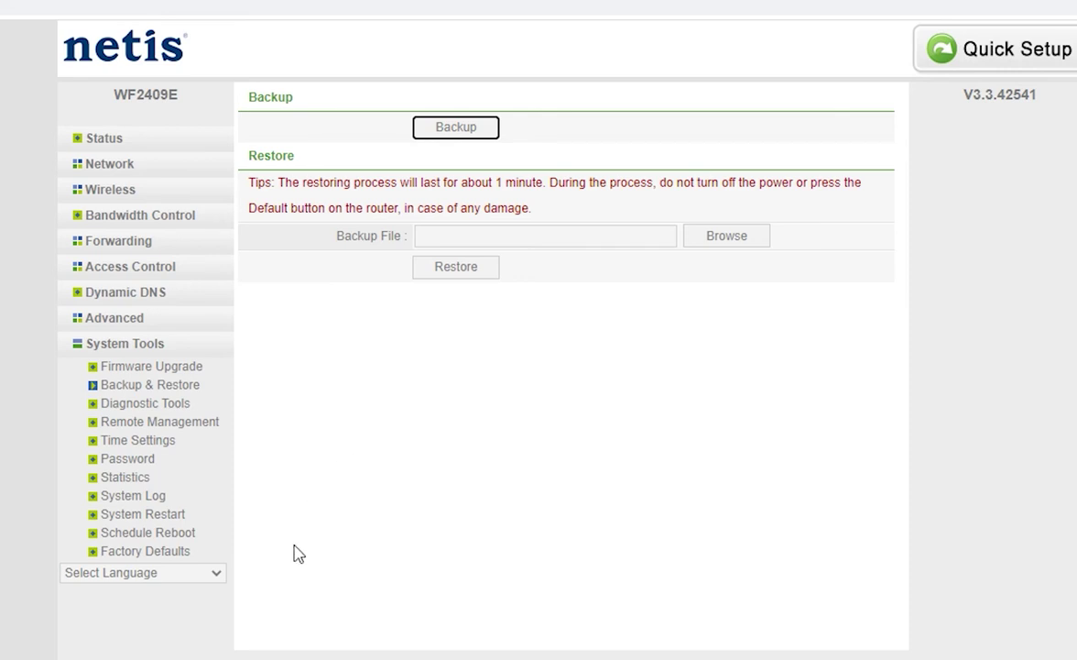
# - View the diagnostic tools and firmware upgrade pages, and return to the backup and restore page
pyautogui.click(152, 403)
pyautogui.click(151, 366)
pyautogui.click(151, 384)
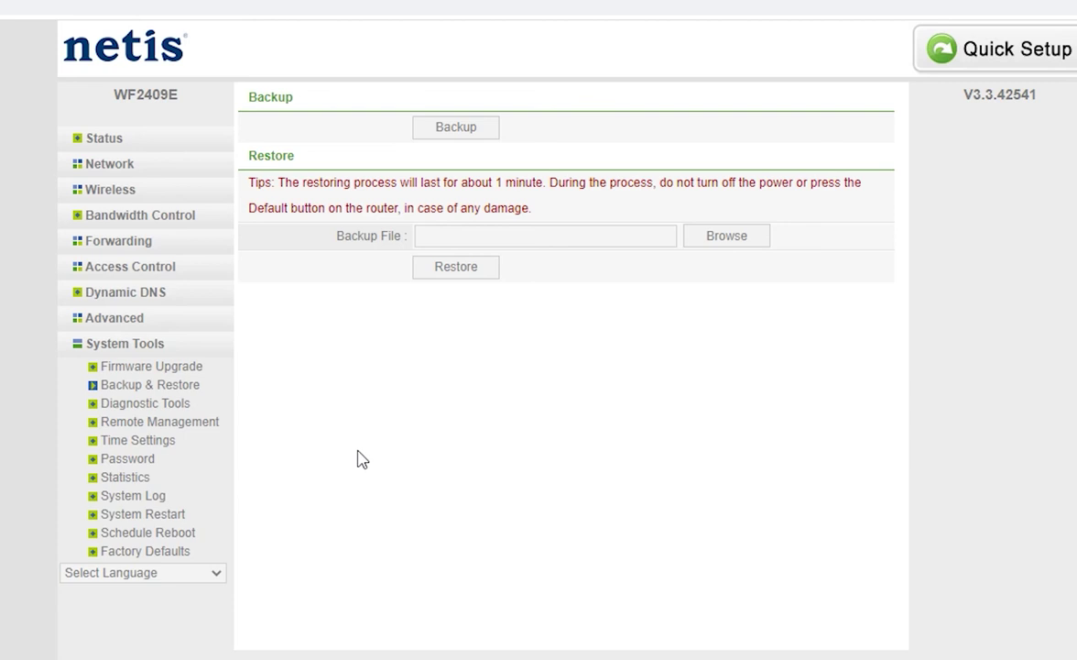
# - View the diagnostic tools page, trying the Tracert option and setting the tool back to Ping
pyautogui.click(167, 408)
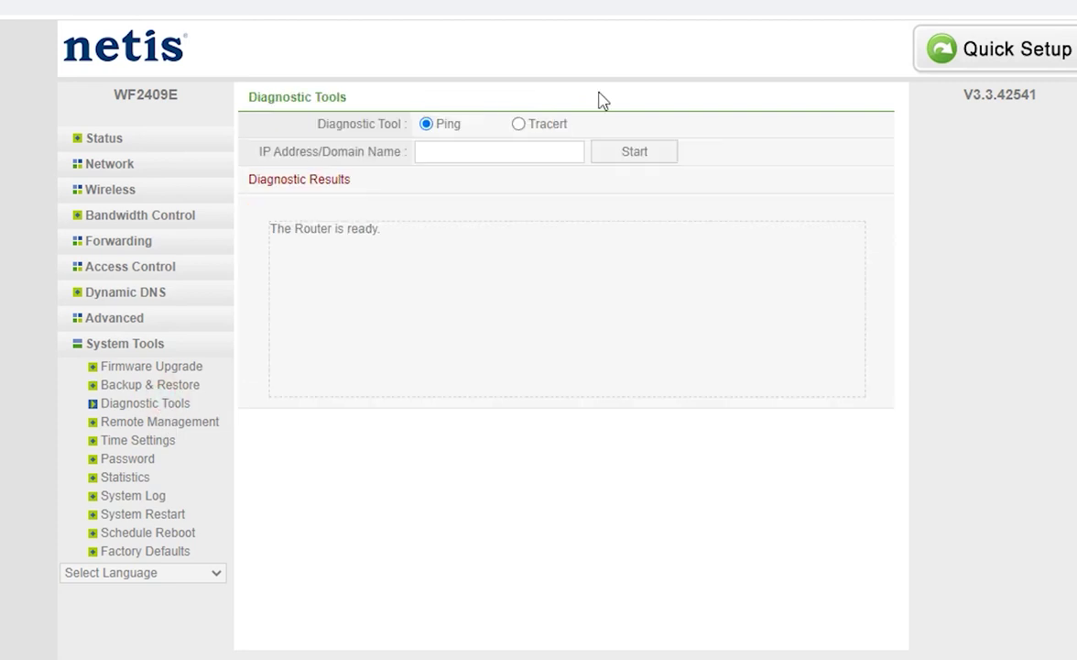
pyautogui.click(516, 151)
pyautogui.click(518, 125)
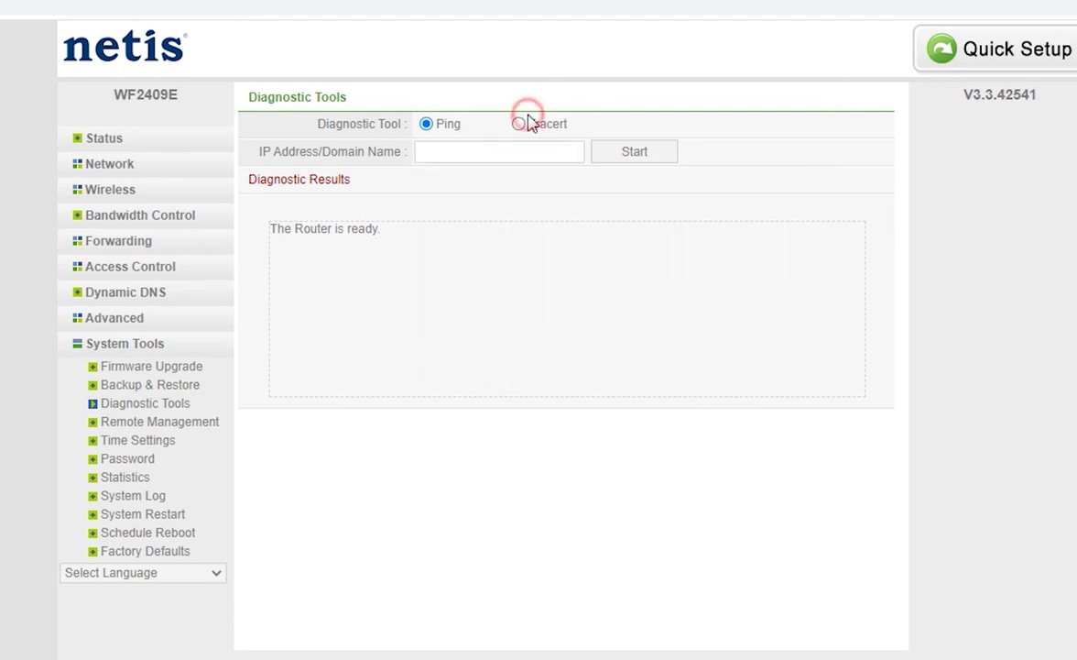
pyautogui.click(426, 124)
# - View the remote management, time settings, password and statistics pages of the system tools
pyautogui.moveTo(148, 421); pyautogui.dragTo(158, 430)
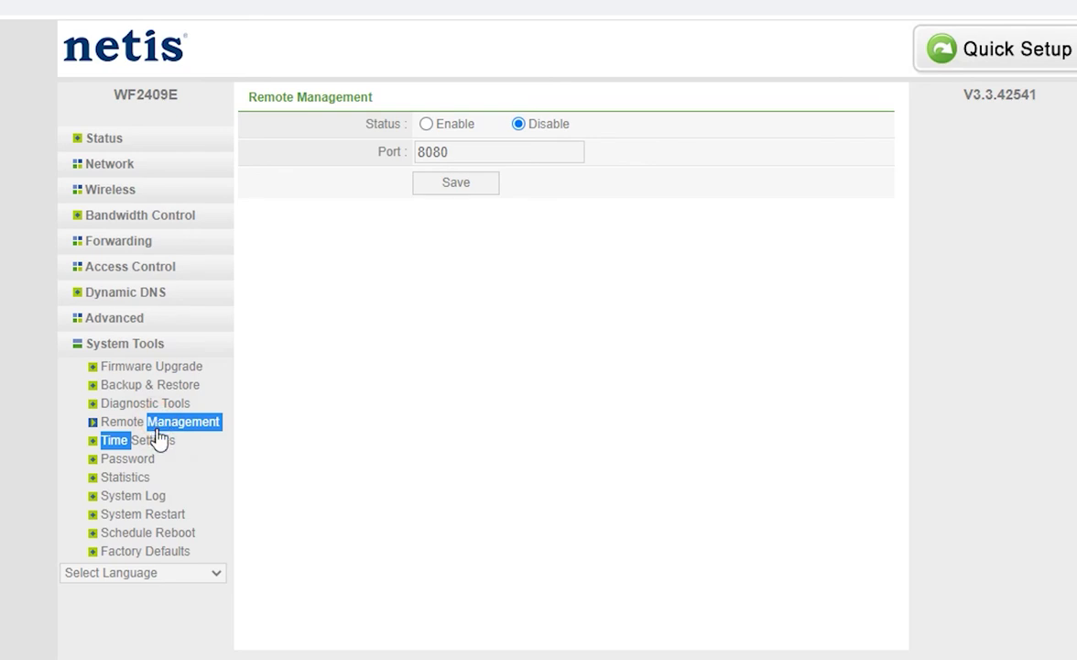
pyautogui.click(153, 444)
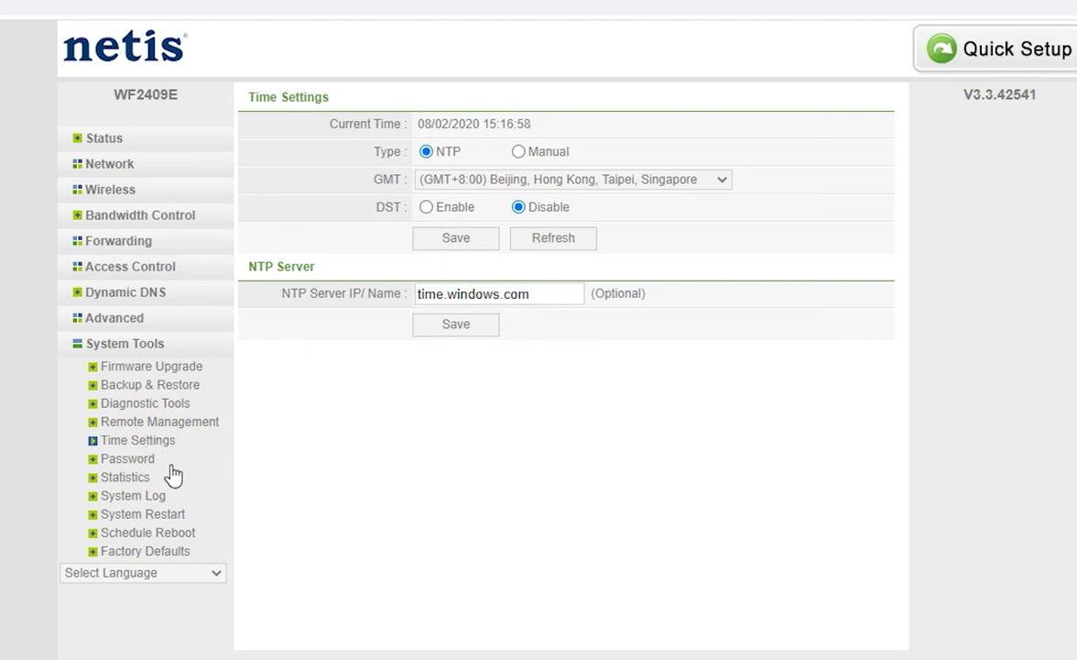
pyautogui.click(139, 460)
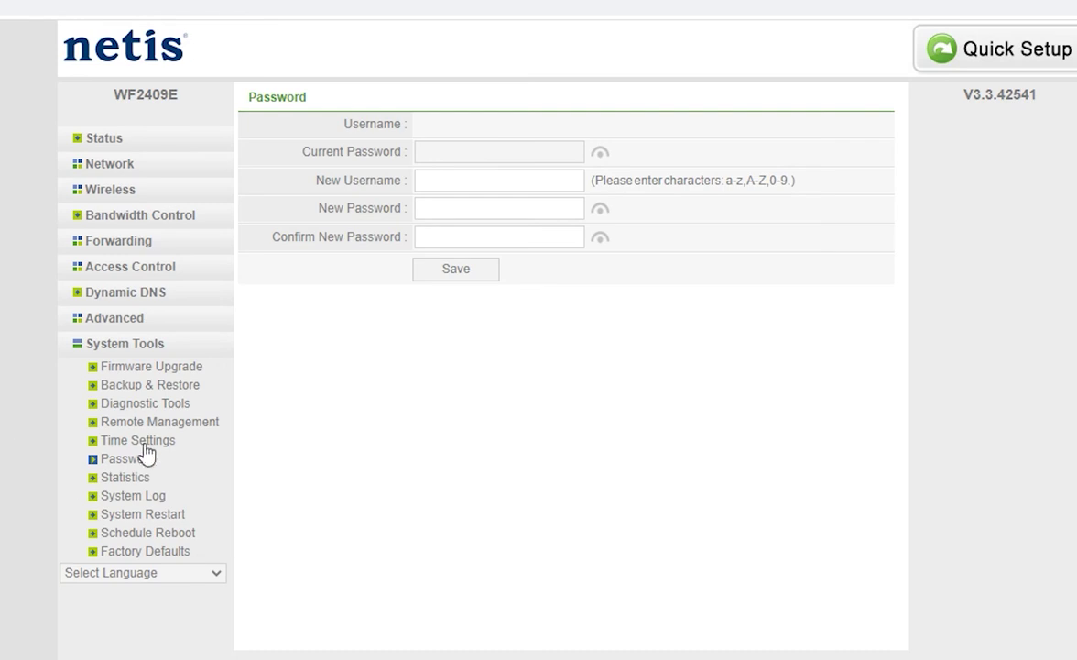
pyautogui.click(130, 476)
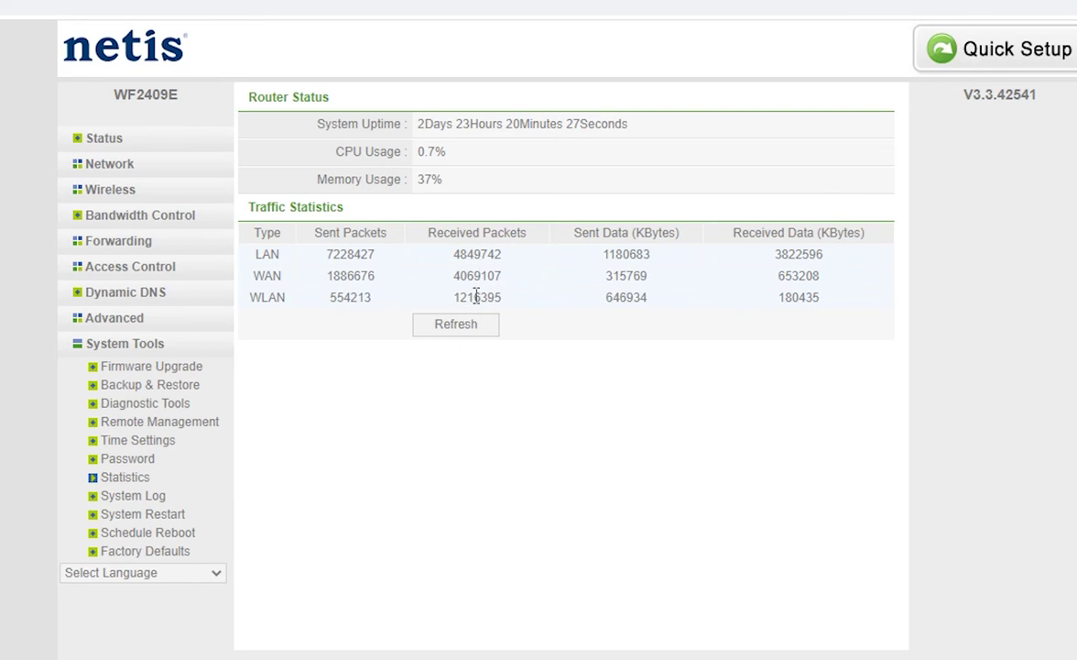
# - View the system log, system restart, schedule reboot and factory defaults pages
pyautogui.click(147, 498)
pyautogui.click(149, 514)
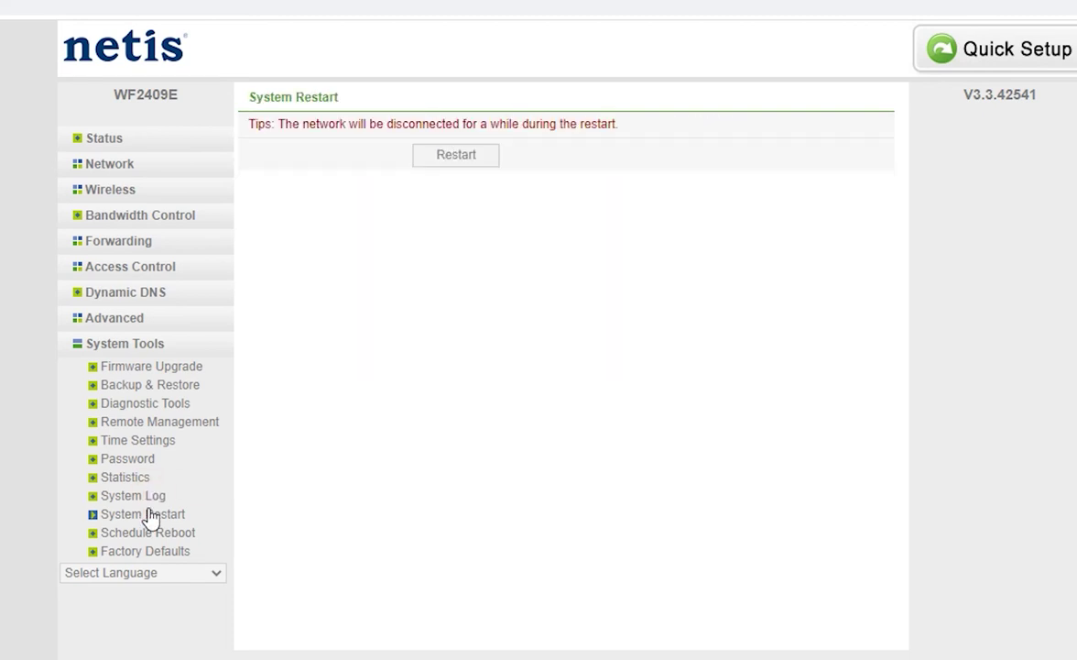
pyautogui.click(156, 533)
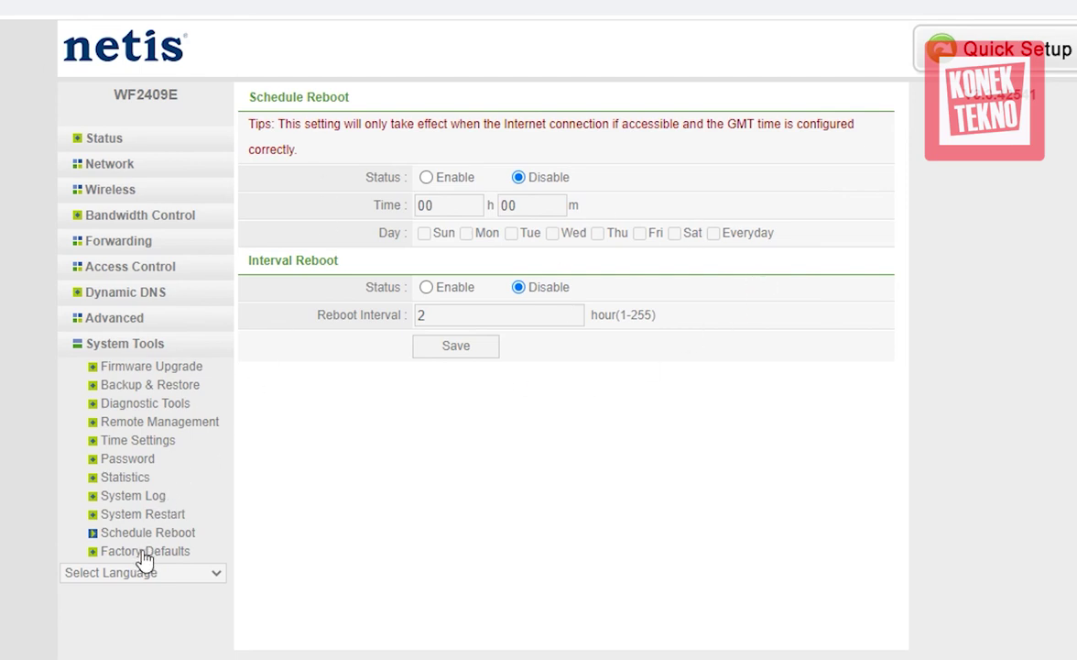
pyautogui.click(115, 553)
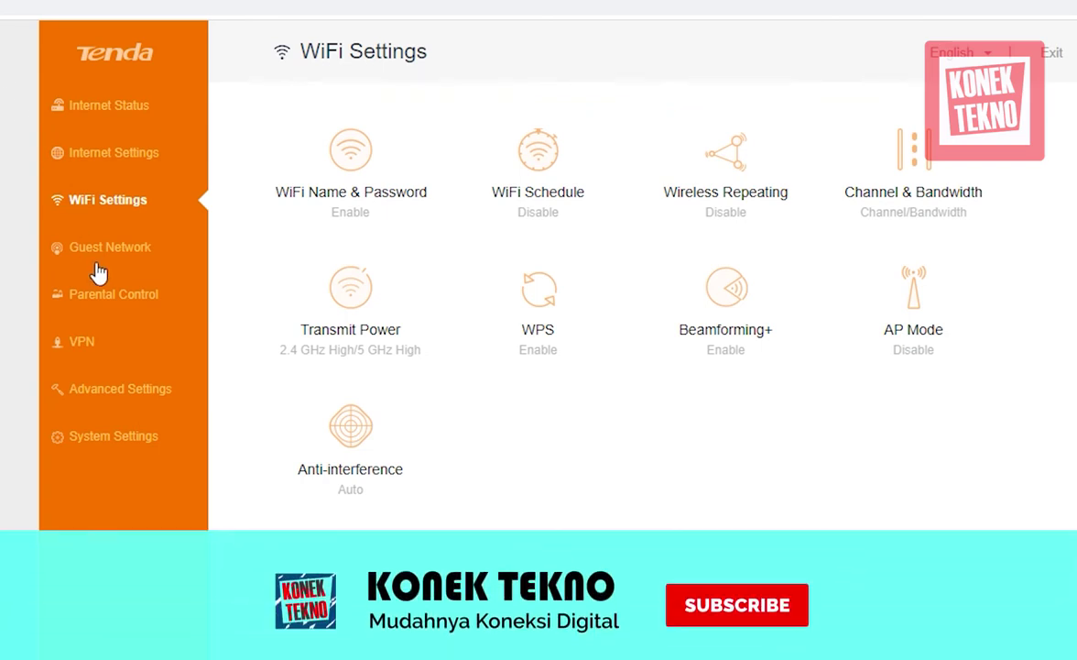
# - In the Tenda admin interface, view the guest network, parental control and VPN pages, trying the second device's parental control toggle
pyautogui.click(108, 260)
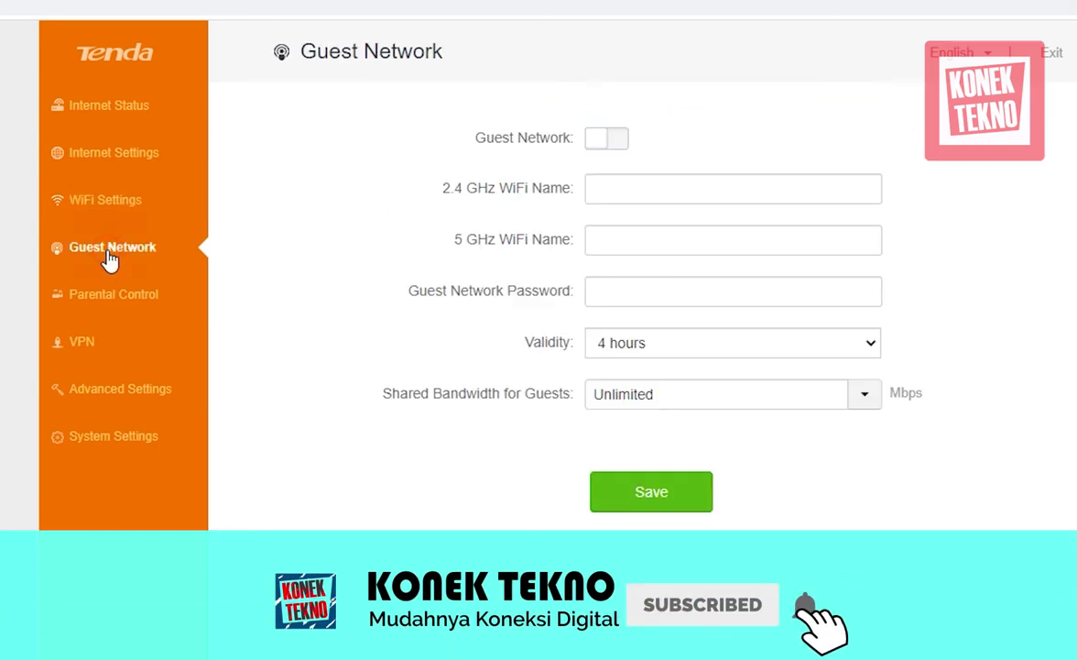
pyautogui.click(105, 306)
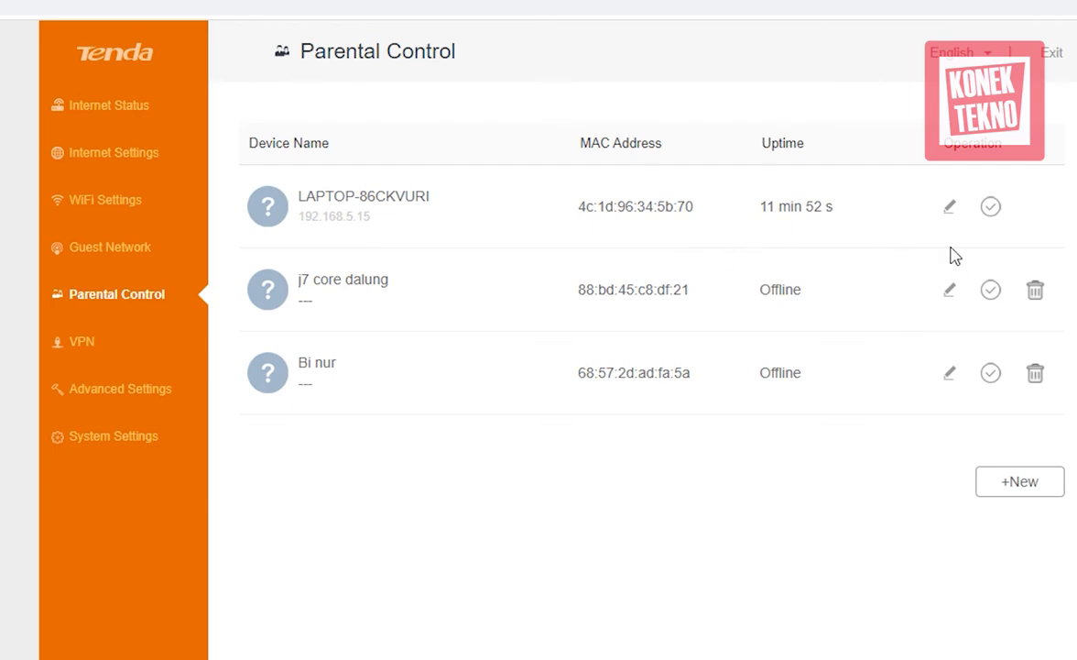
pyautogui.click(990, 291)
pyautogui.click(991, 297)
pyautogui.click(81, 348)
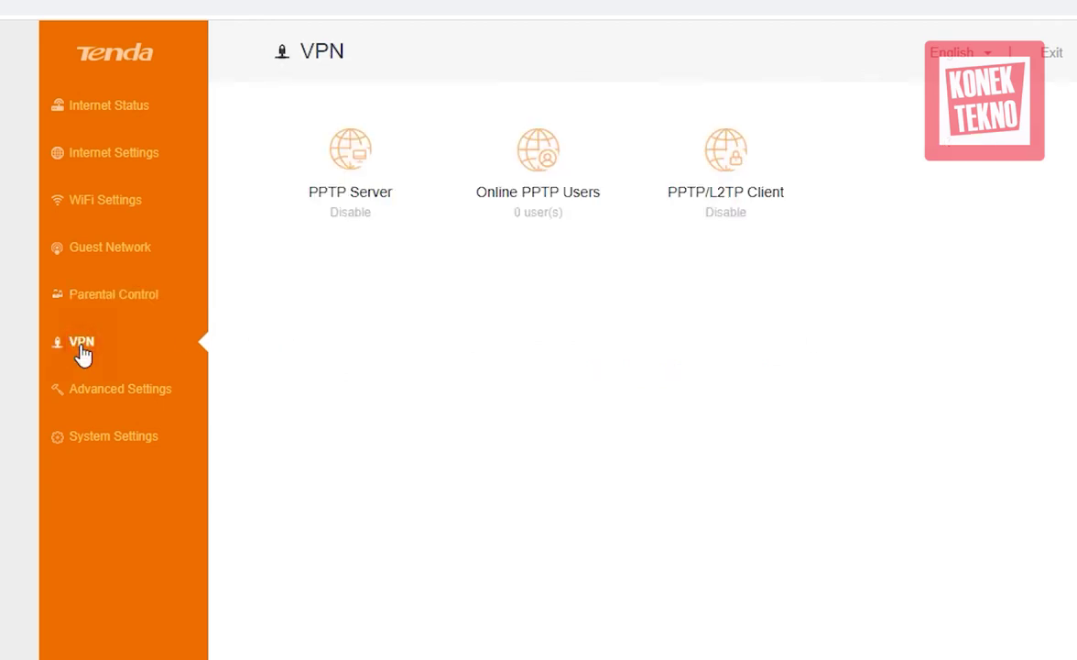
# - In the advanced settings, examine the upload and download limit options of bandwidth control, and view the Tenda App settings
pyautogui.click(104, 395)
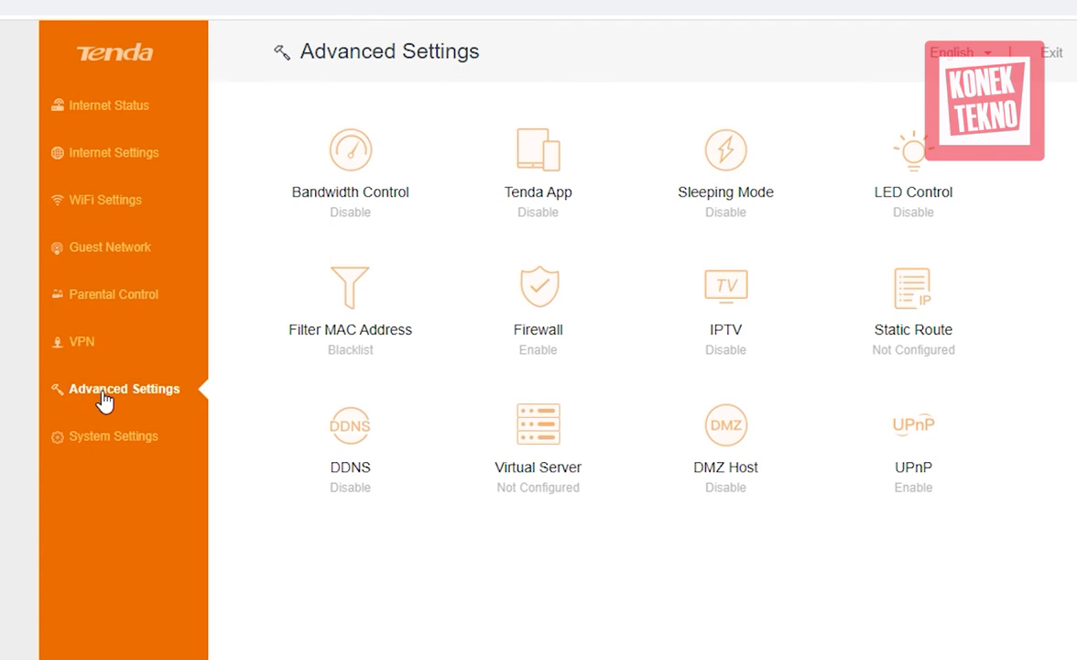
pyautogui.click(337, 165)
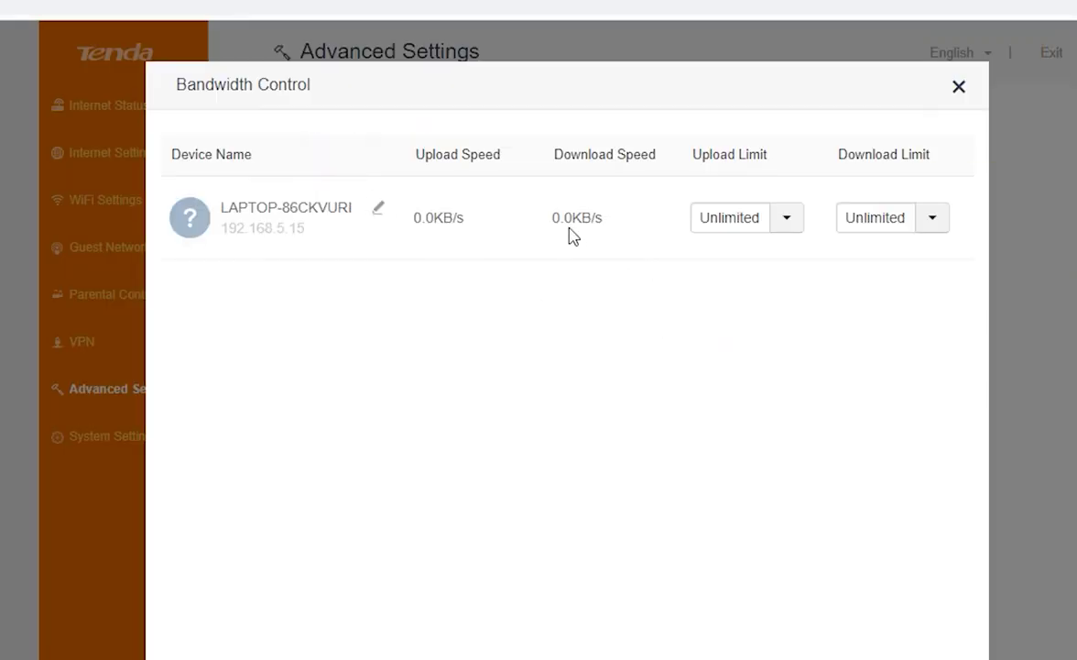
pyautogui.click(786, 228)
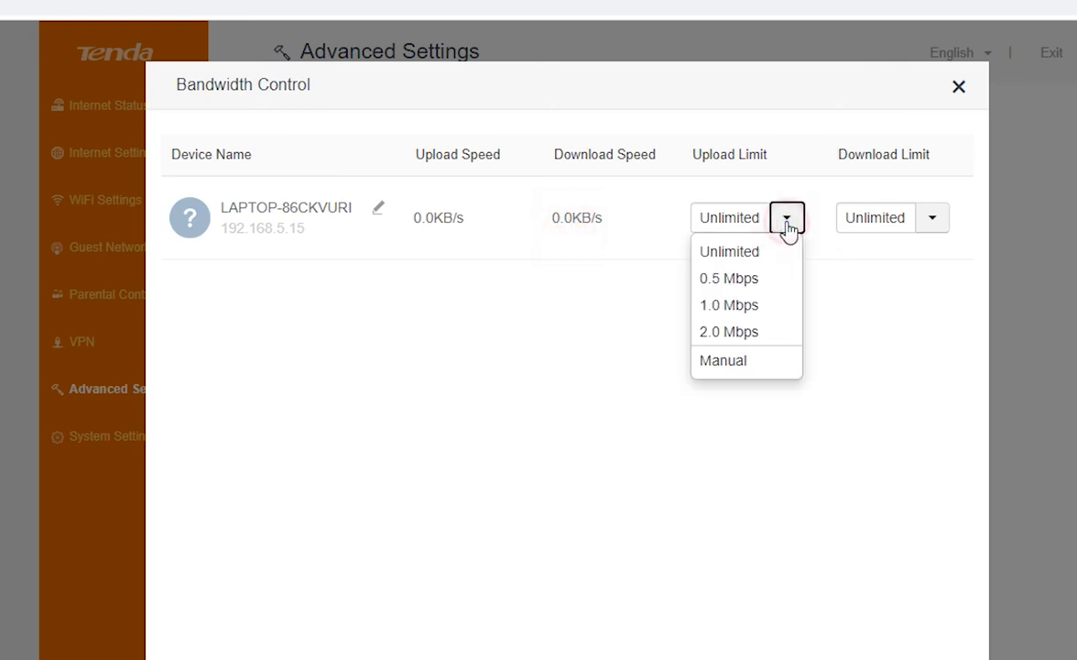
pyautogui.click(931, 220)
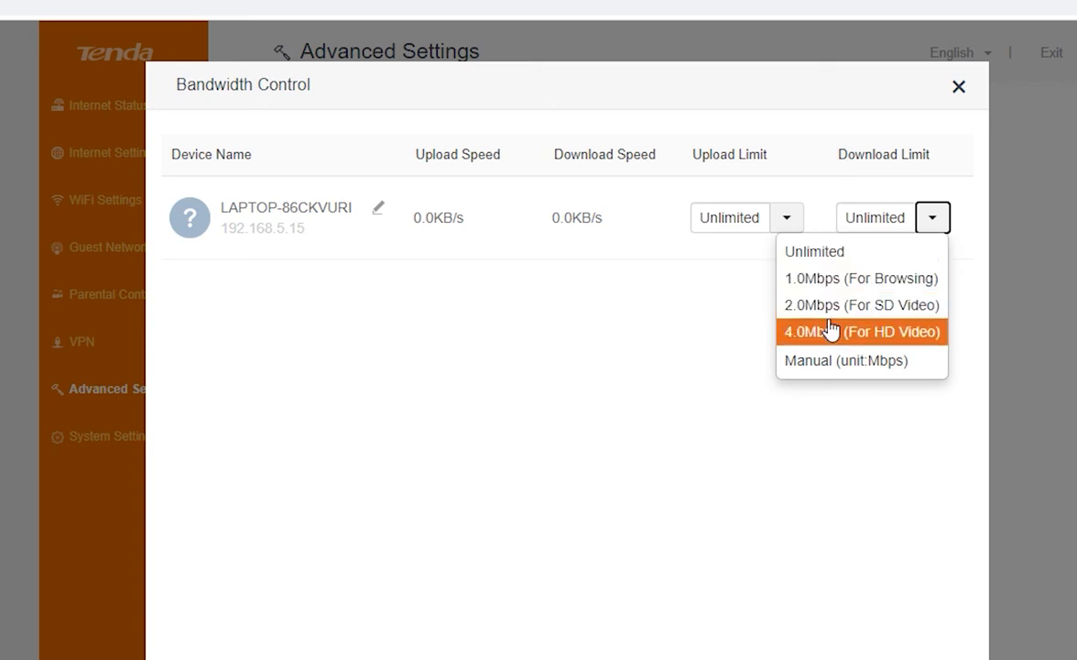
pyautogui.click(712, 410)
pyautogui.press('Escape')
pyautogui.click(549, 175)
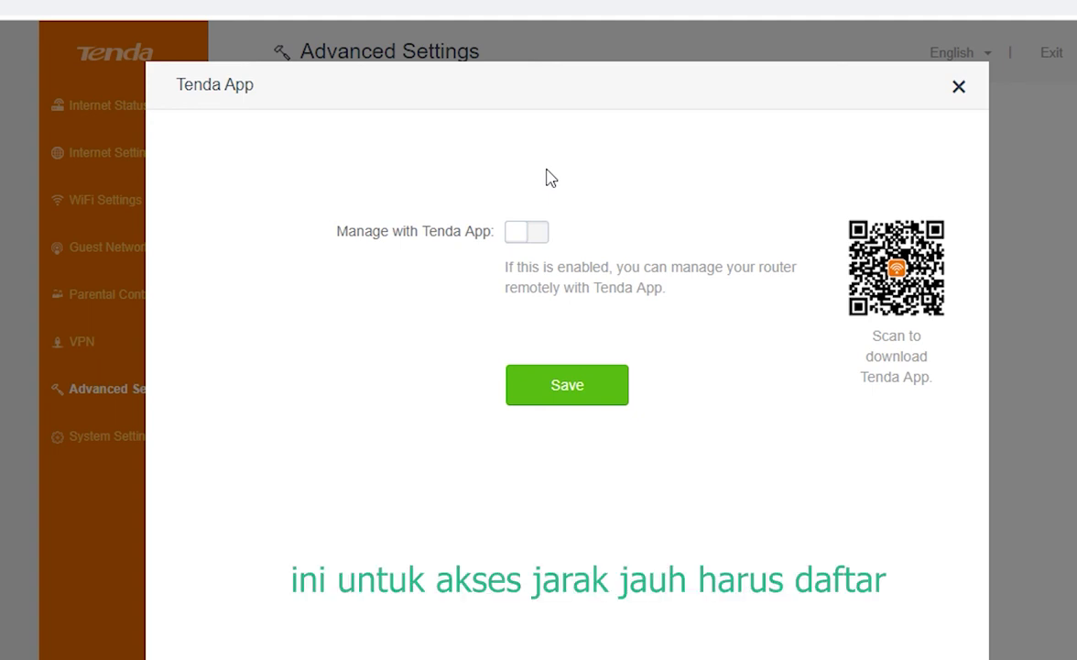
pyautogui.click(958, 88)
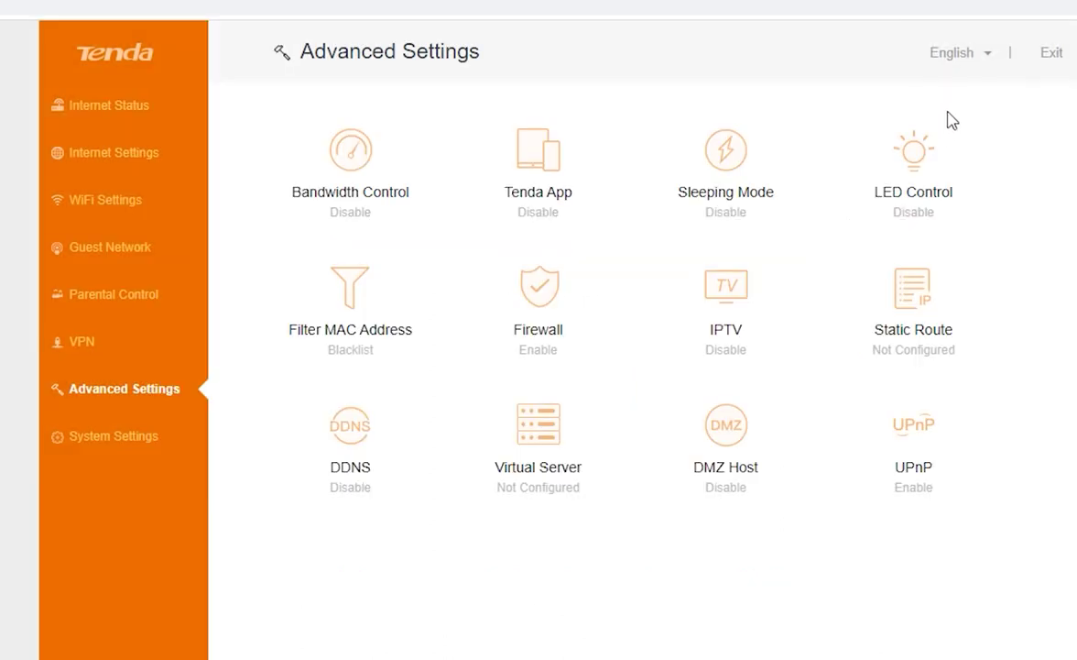
# - Try the sleeping mode switch and the Schedule option of LED control, closing the settings without saving
pyautogui.click(777, 220)
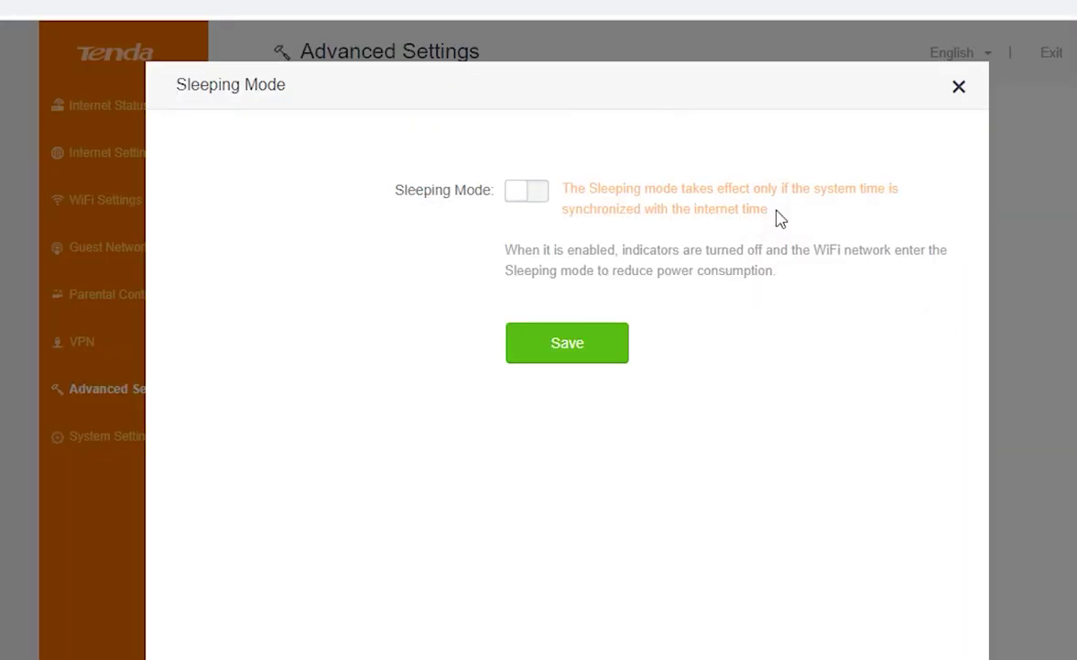
pyautogui.click(527, 191)
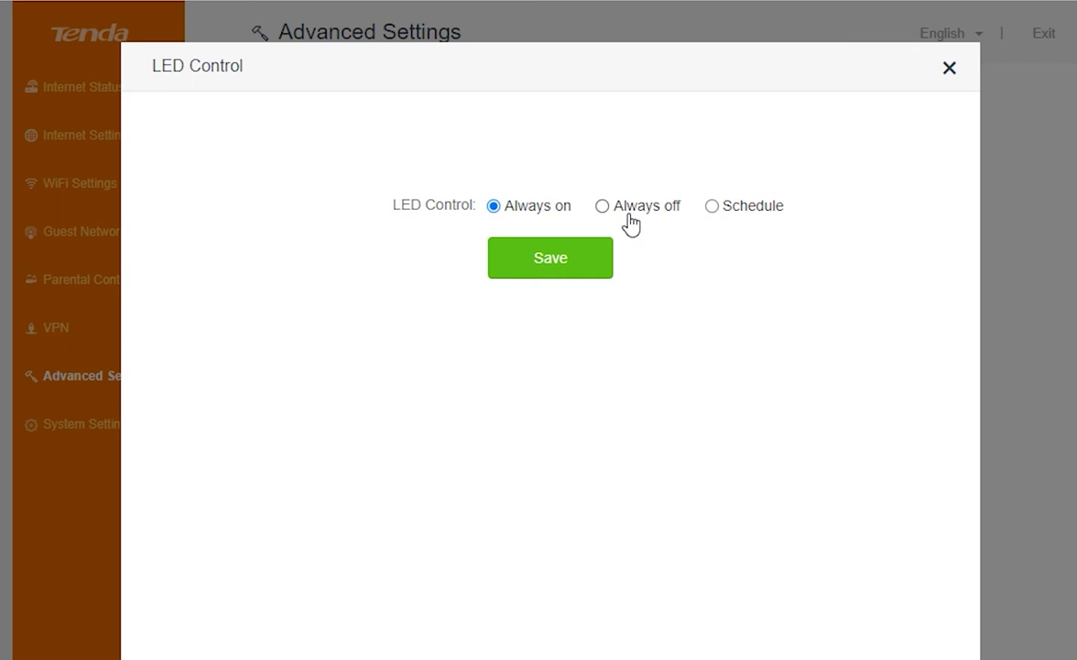
pyautogui.click(719, 209)
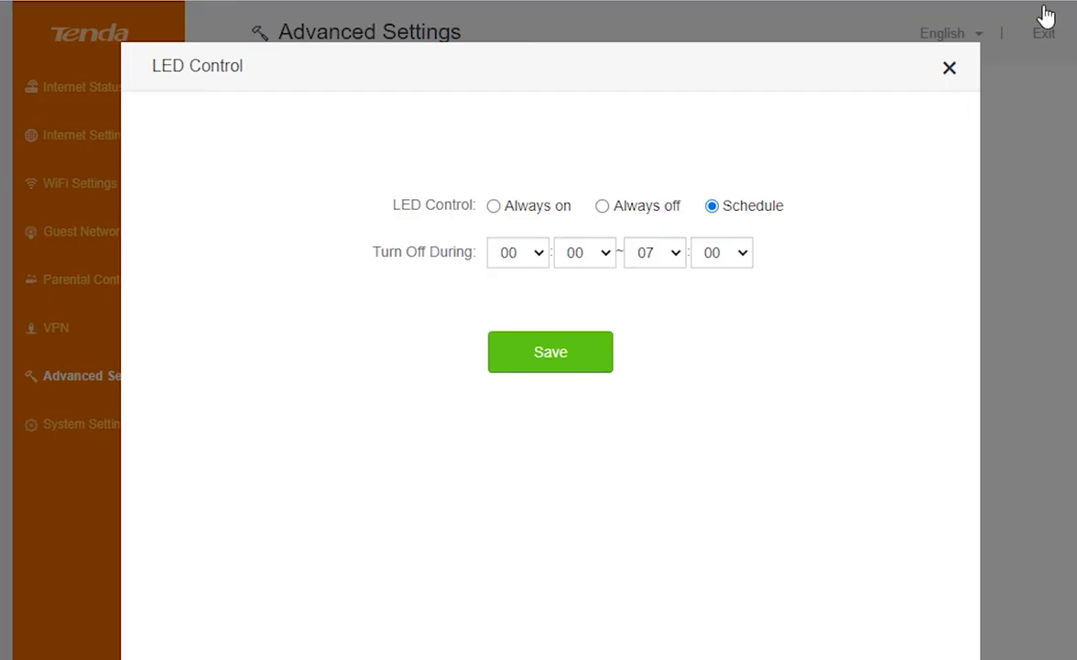
pyautogui.click(948, 67)
# - View the MAC address filter list and the firewall's attack defense settings
pyautogui.click(380, 315)
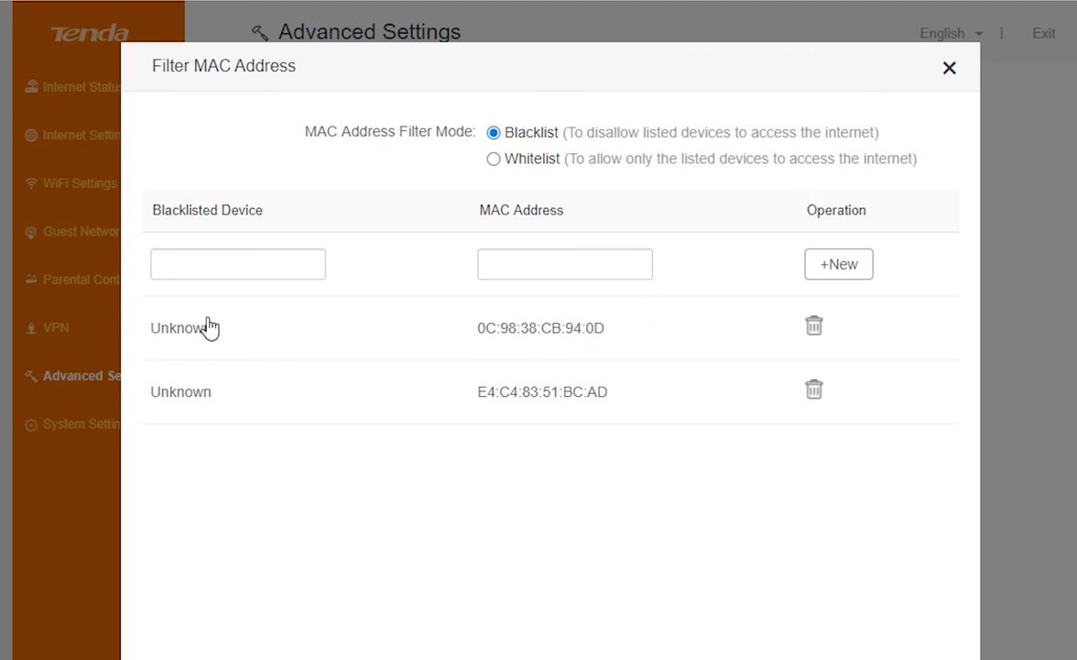
pyautogui.click(950, 68)
pyautogui.click(567, 253)
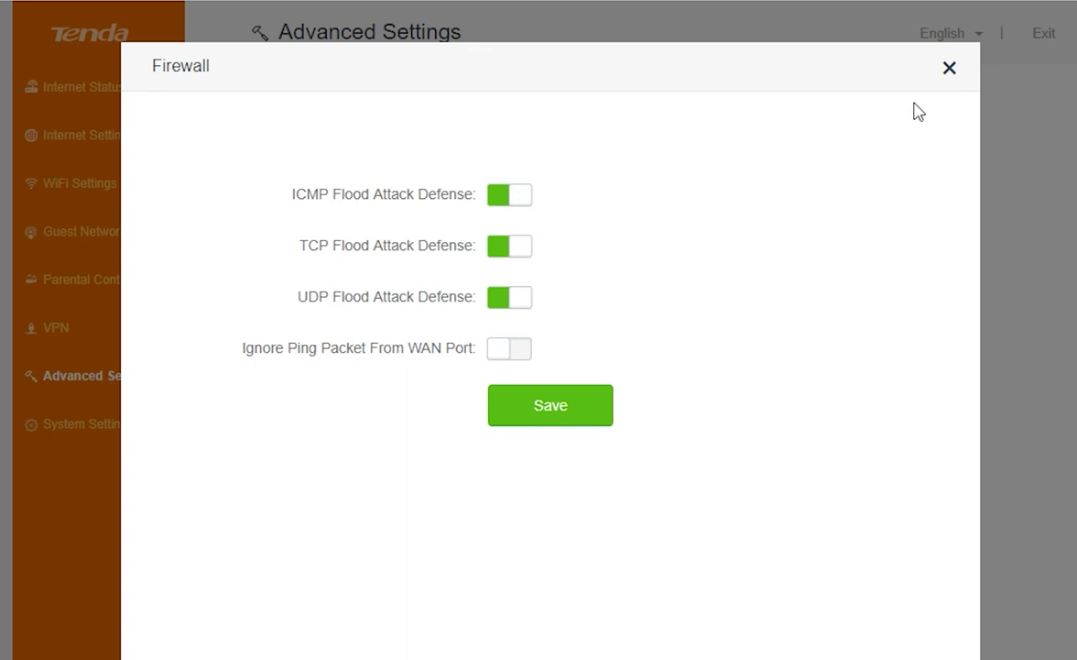
pyautogui.click(949, 68)
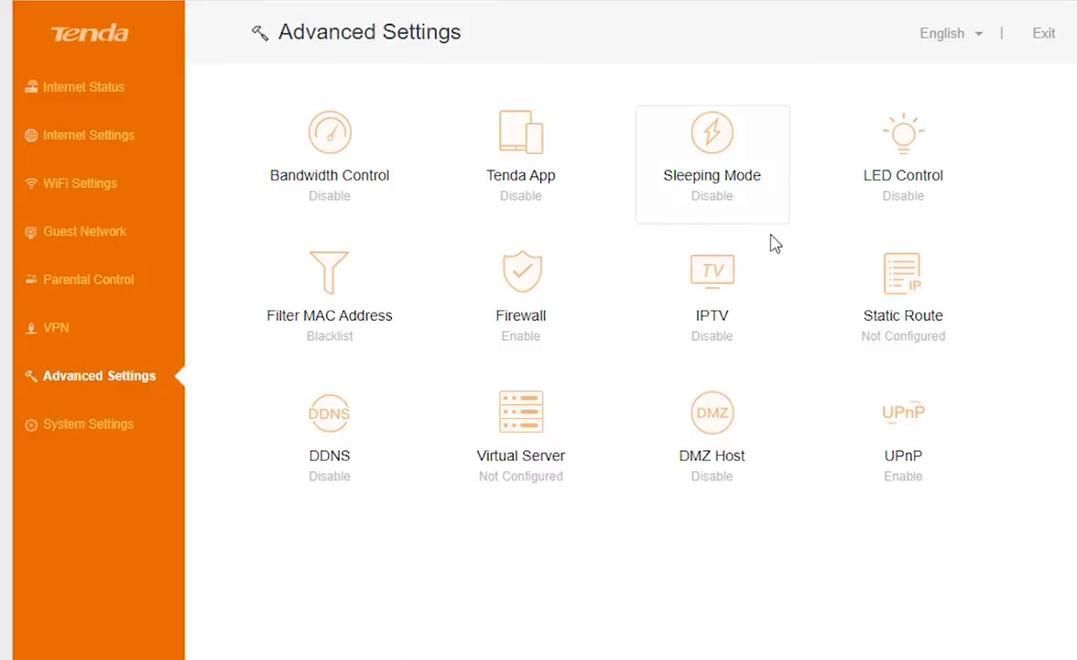
# - Try enabling IPTV to examine its VLAN options, and turn it off again without saving
pyautogui.click(745, 292)
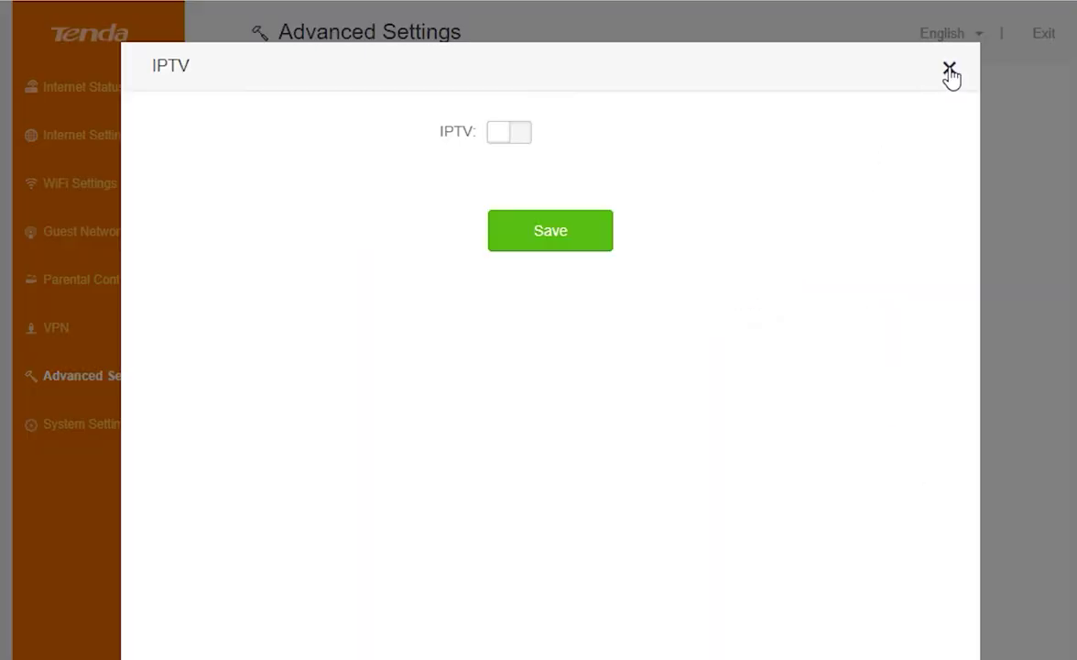
pyautogui.click(523, 134)
pyautogui.click(556, 231)
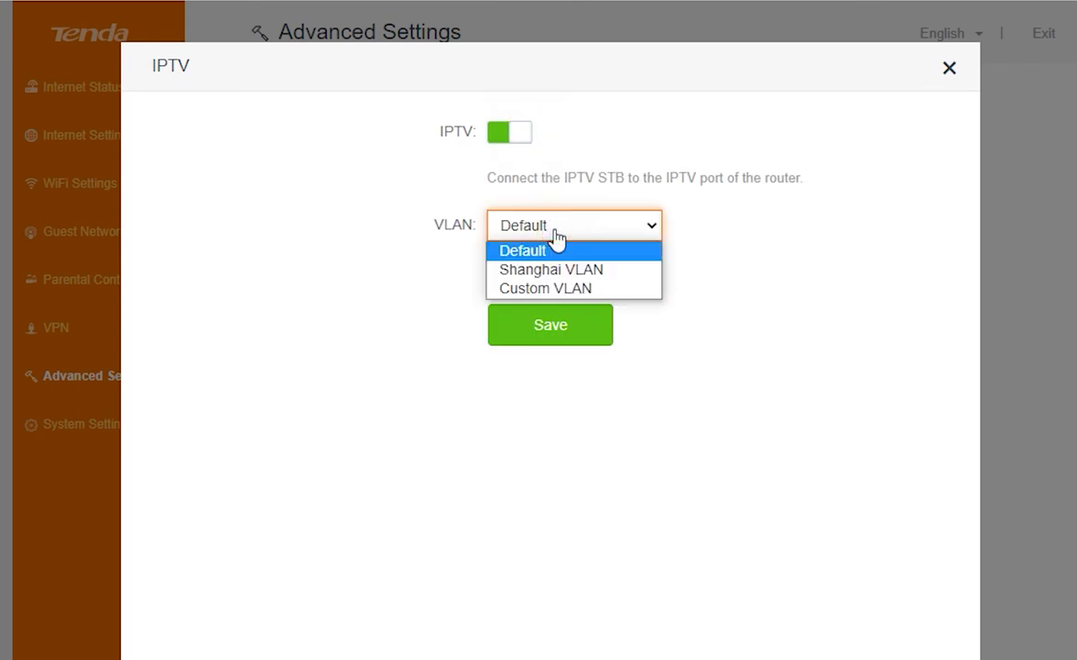
pyautogui.click(566, 245)
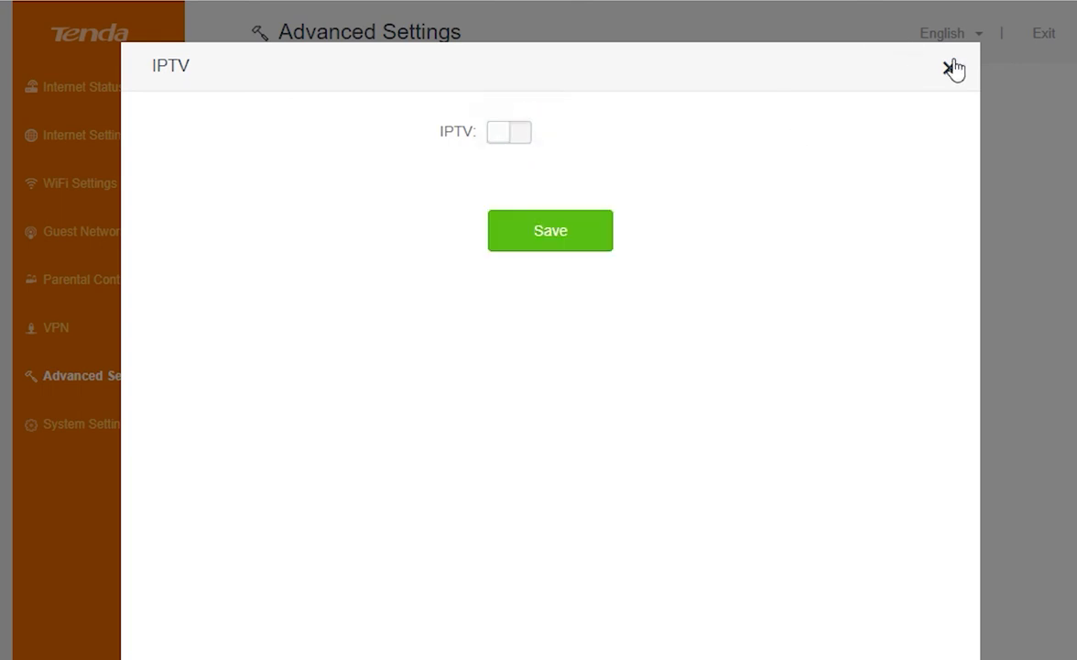
pyautogui.click(949, 69)
# - View the static route table, and return to the advanced settings overview
pyautogui.click(903, 275)
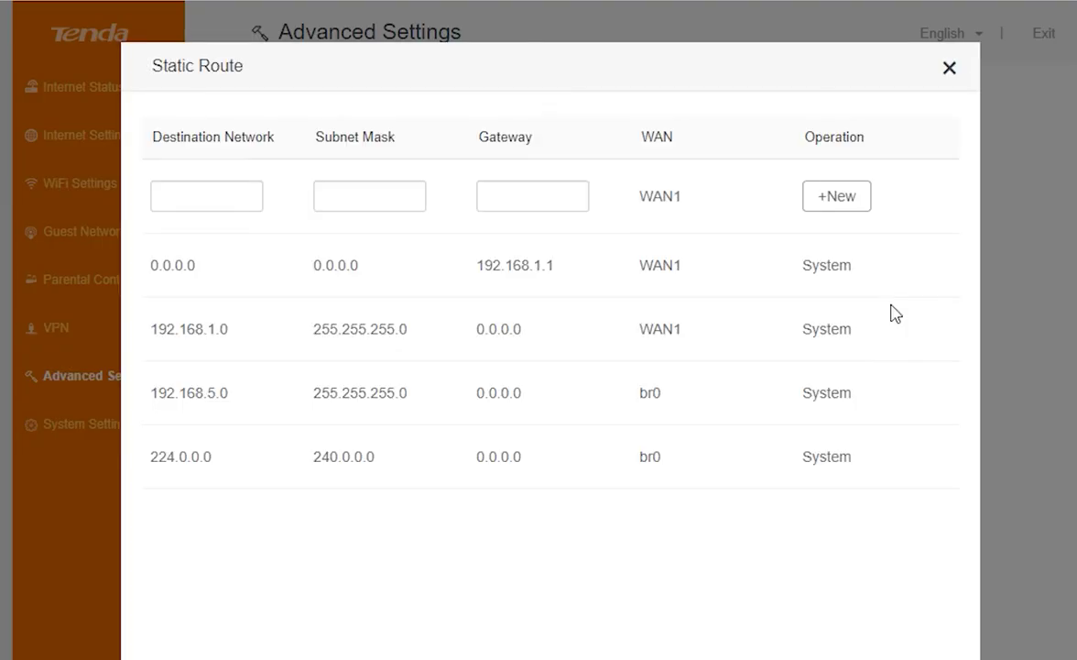
pyautogui.click(949, 68)
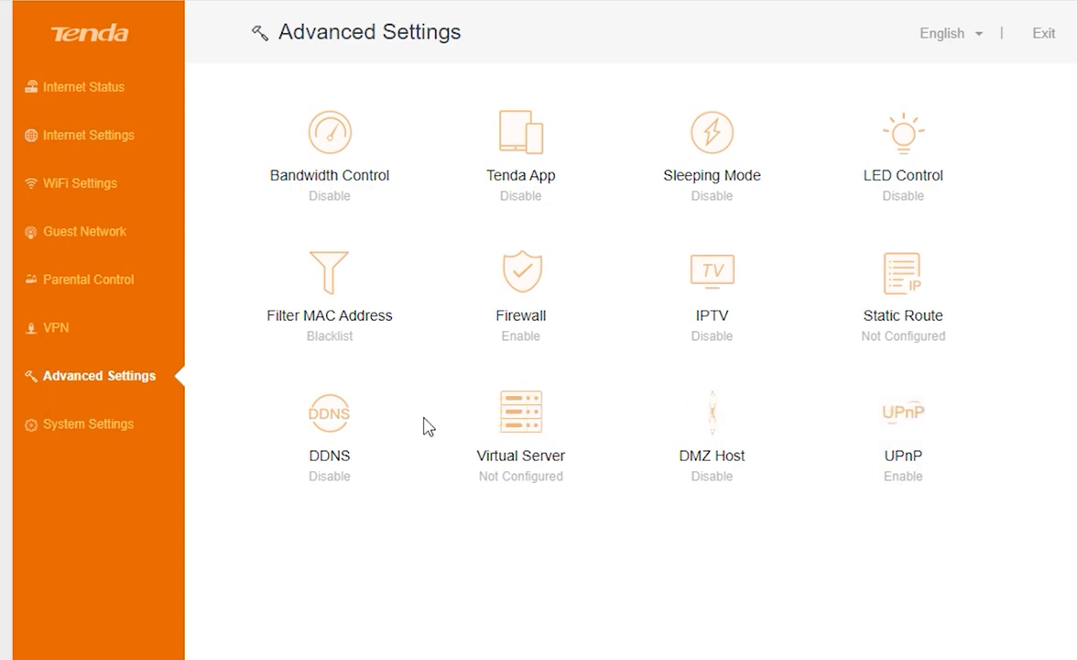
pyautogui.click(895, 434)
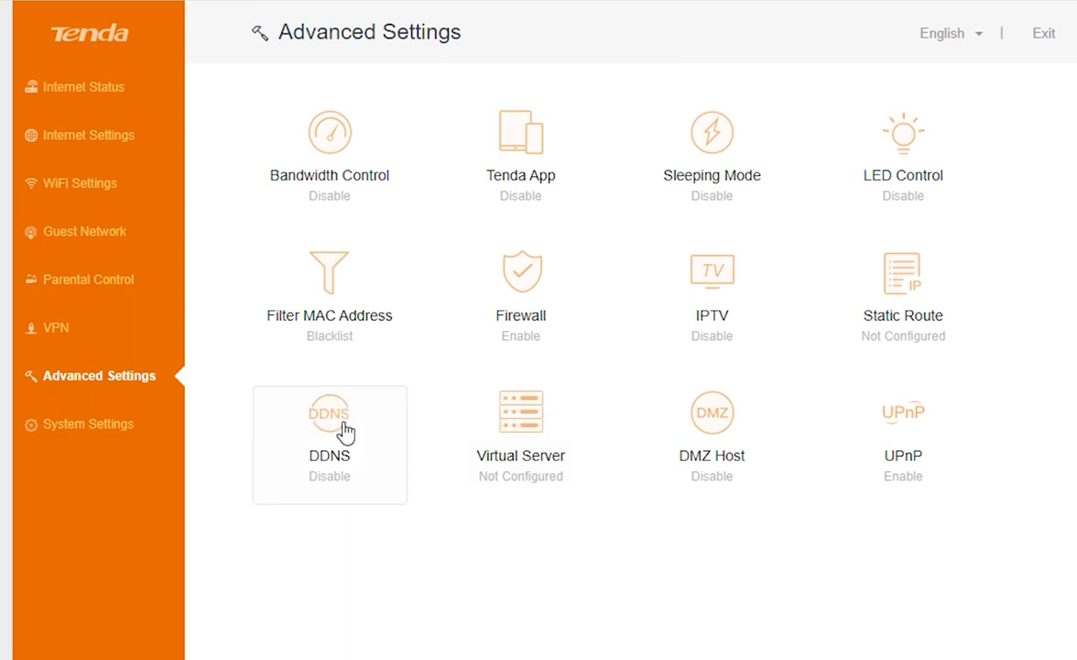
# - In the system settings, view the LAN settings and the firmware upgrade options
pyautogui.click(136, 437)
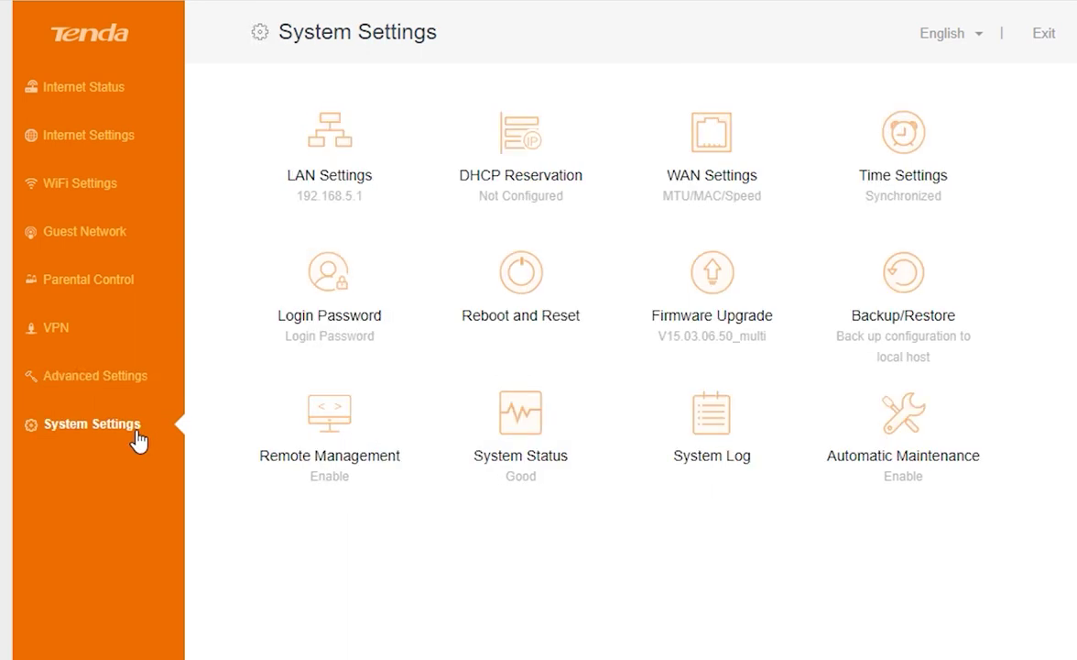
pyautogui.click(353, 181)
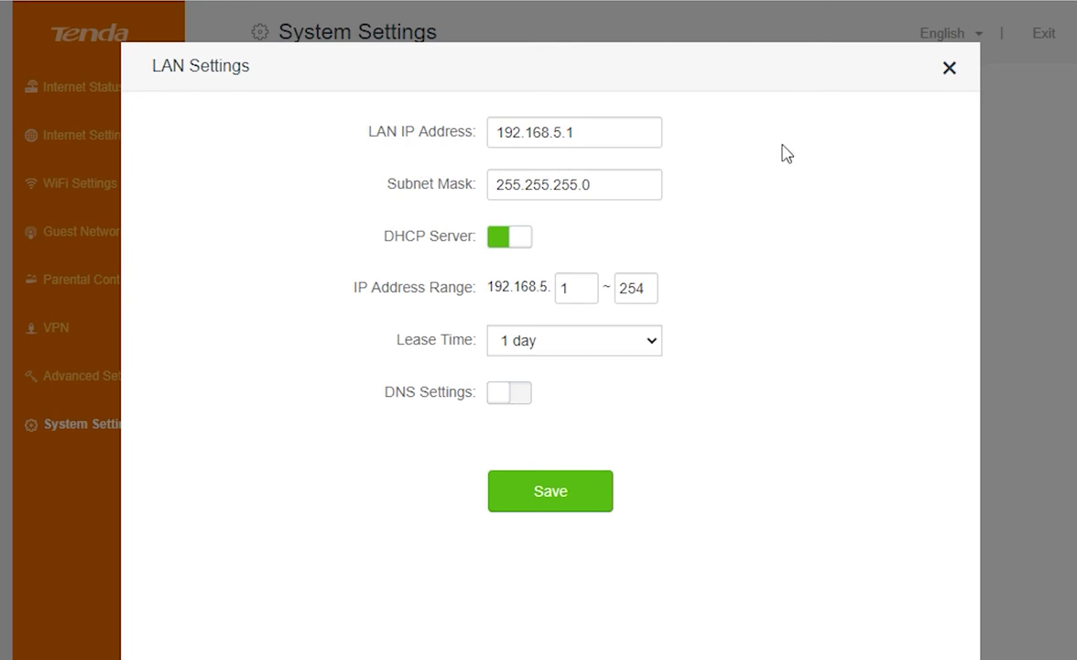
pyautogui.click(951, 70)
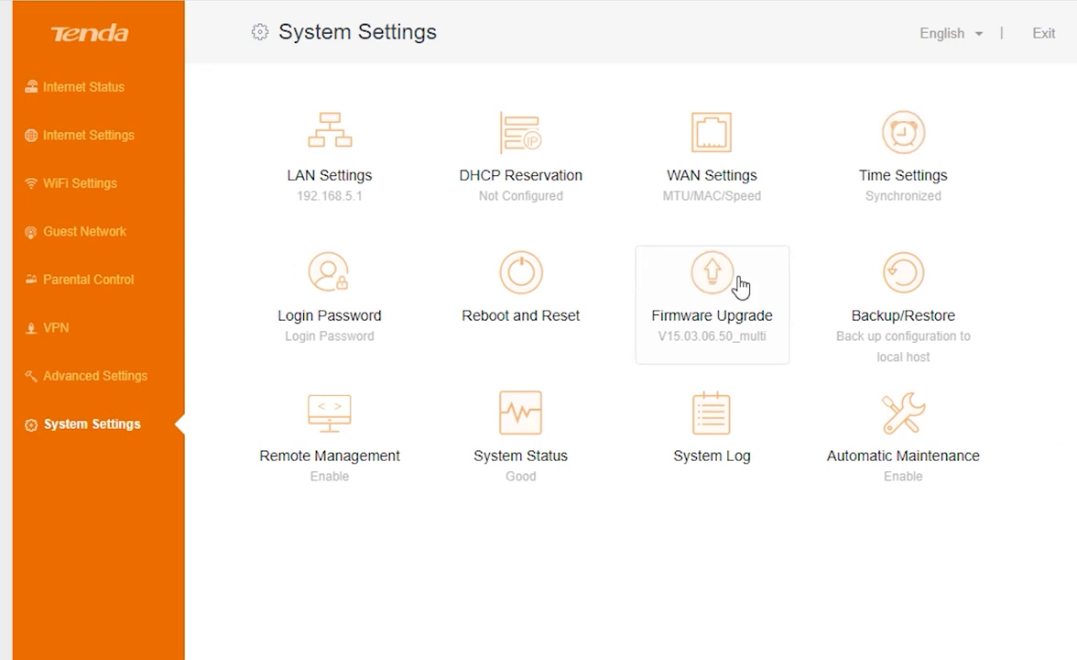
pyautogui.click(753, 317)
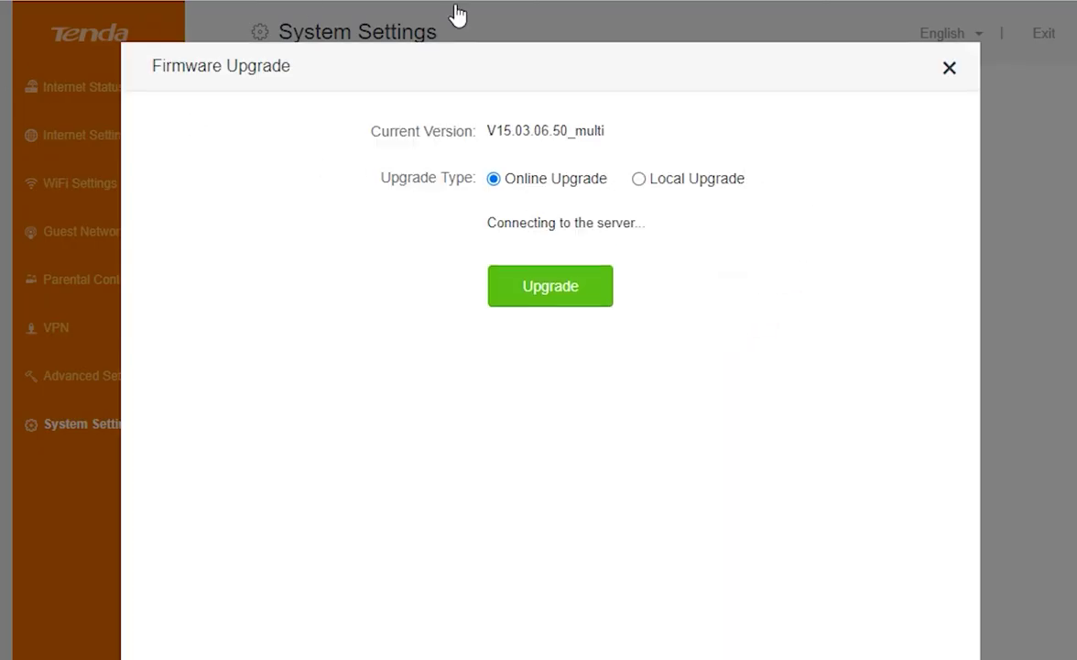
pyautogui.click(941, 70)
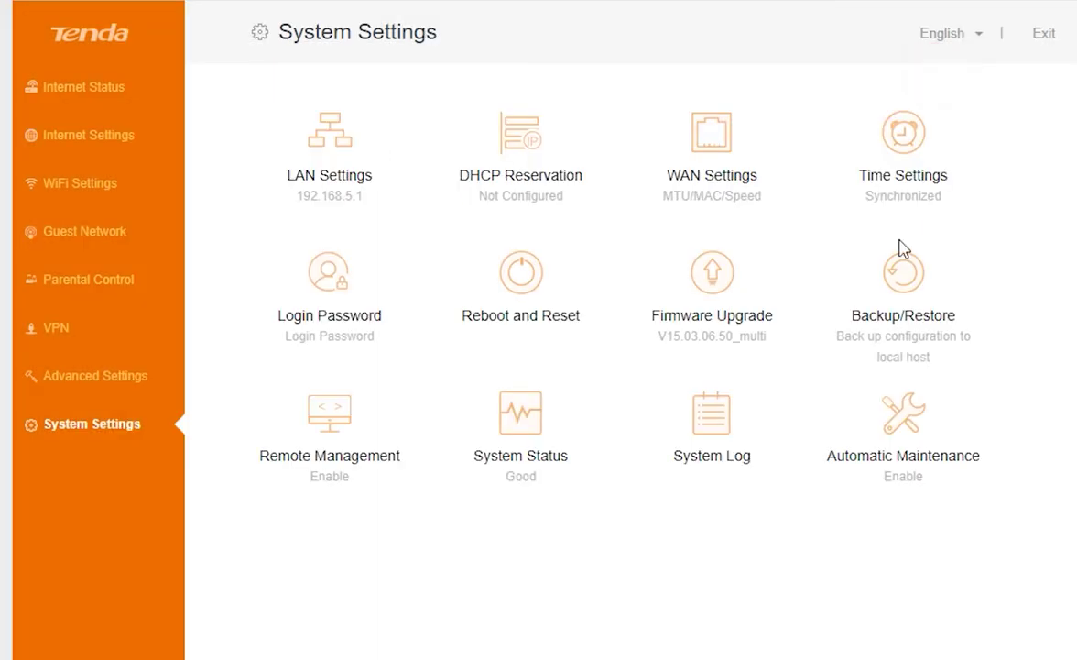
# - View the router's backup/restore and automatic maintenance settings, and close the login password form without changing it
pyautogui.click(905, 360)
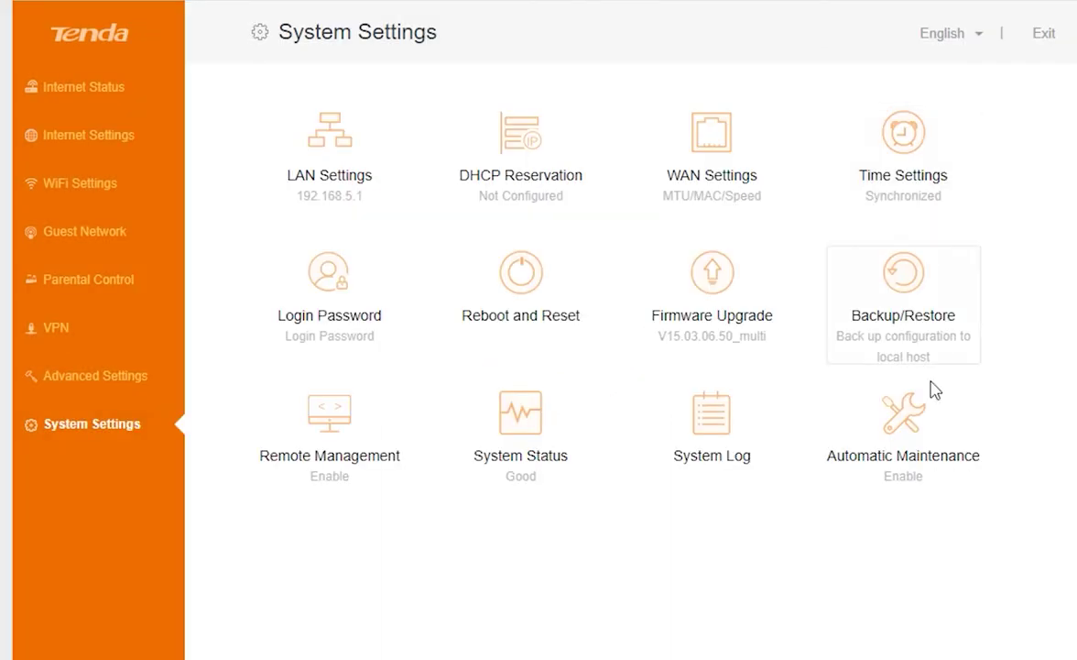
pyautogui.click(949, 68)
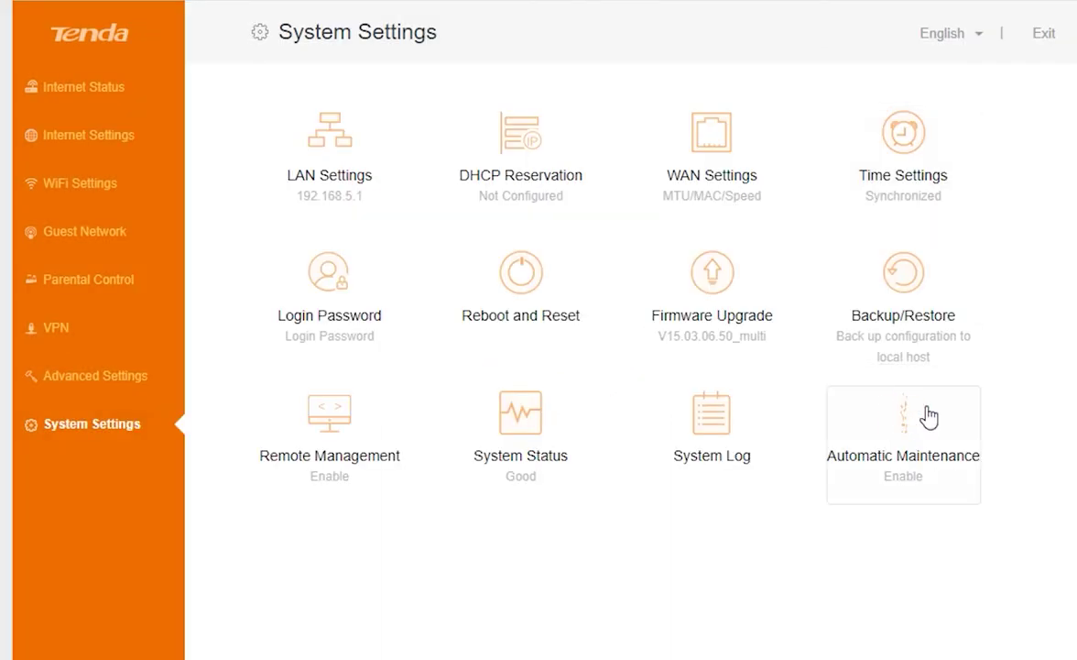
pyautogui.click(928, 415)
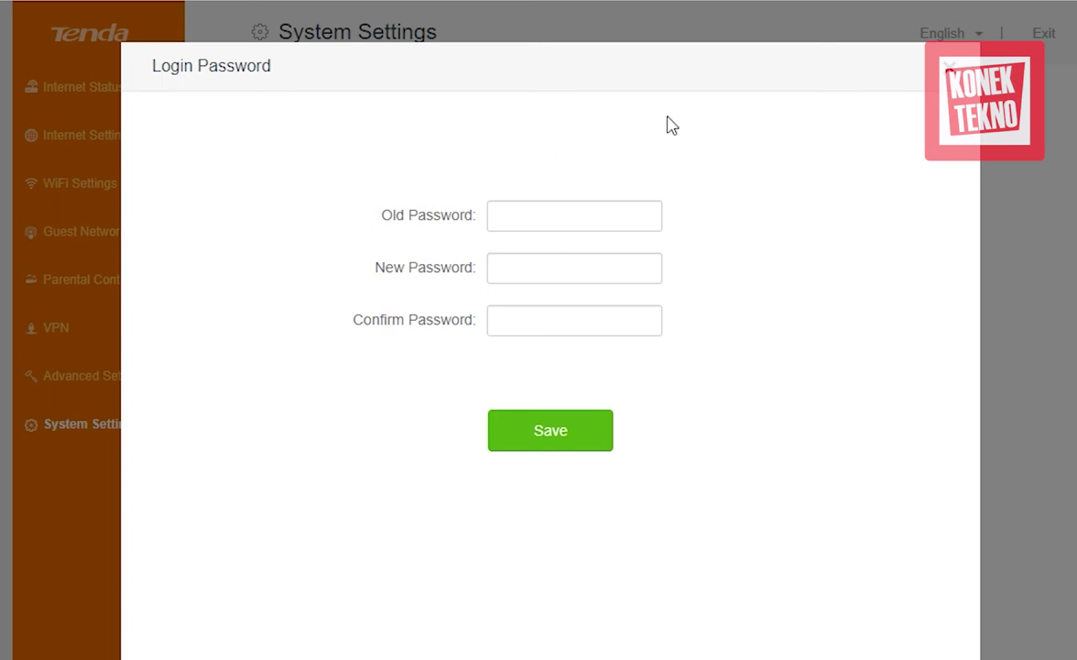
pyautogui.click(949, 66)
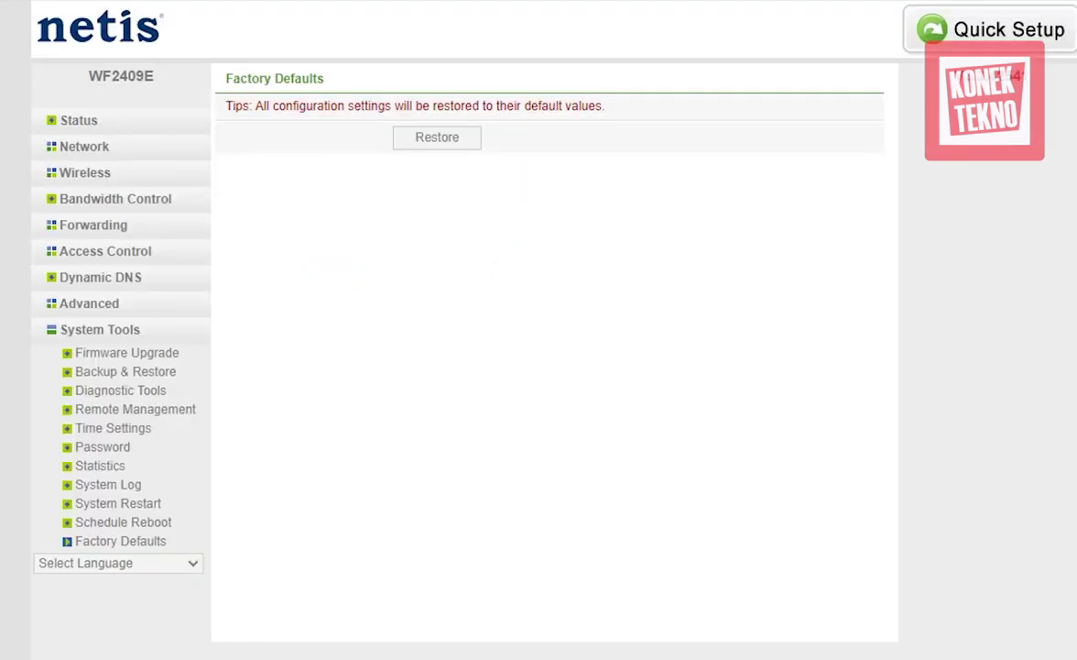
# - Return to the status page of the Netis router and the Internet Status overview of the Tenda router
pyautogui.click(75, 119)
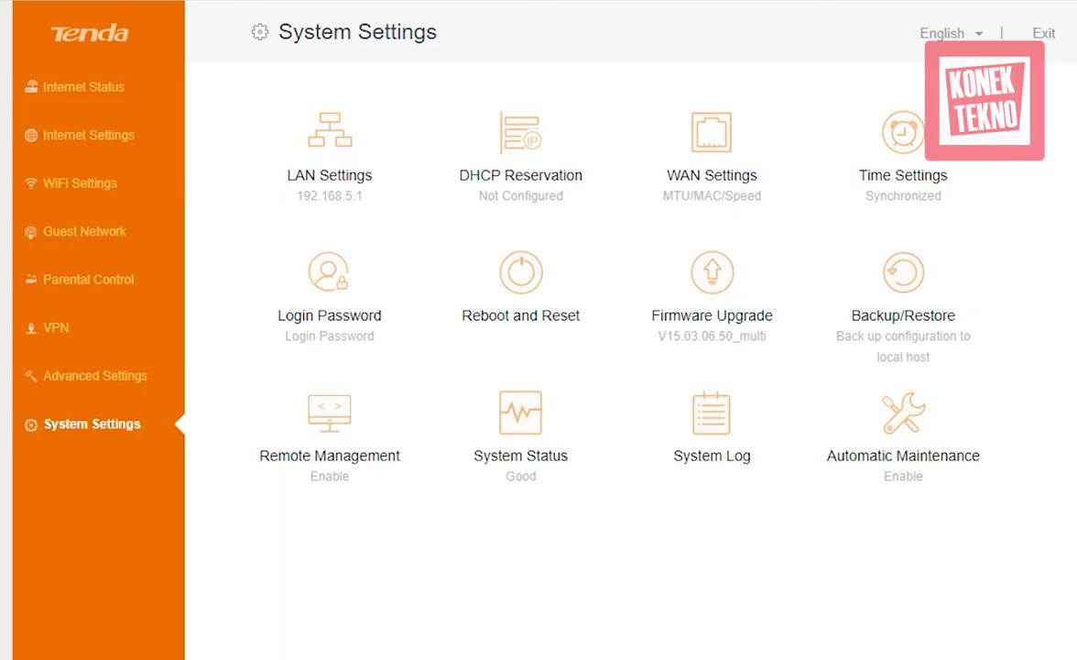
pyautogui.click(45, 87)
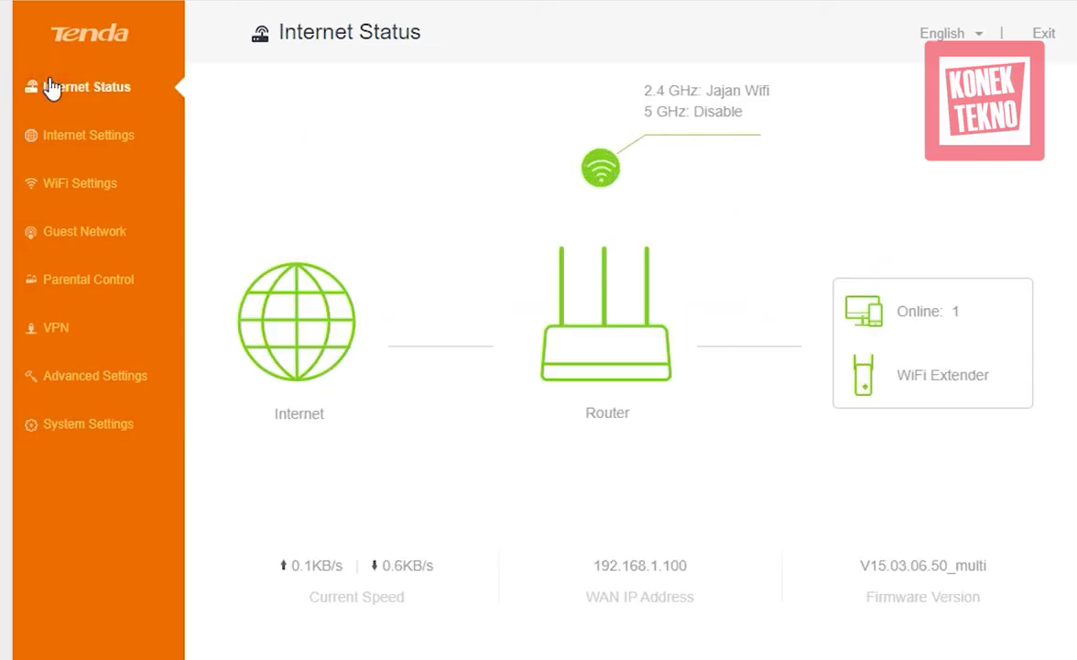